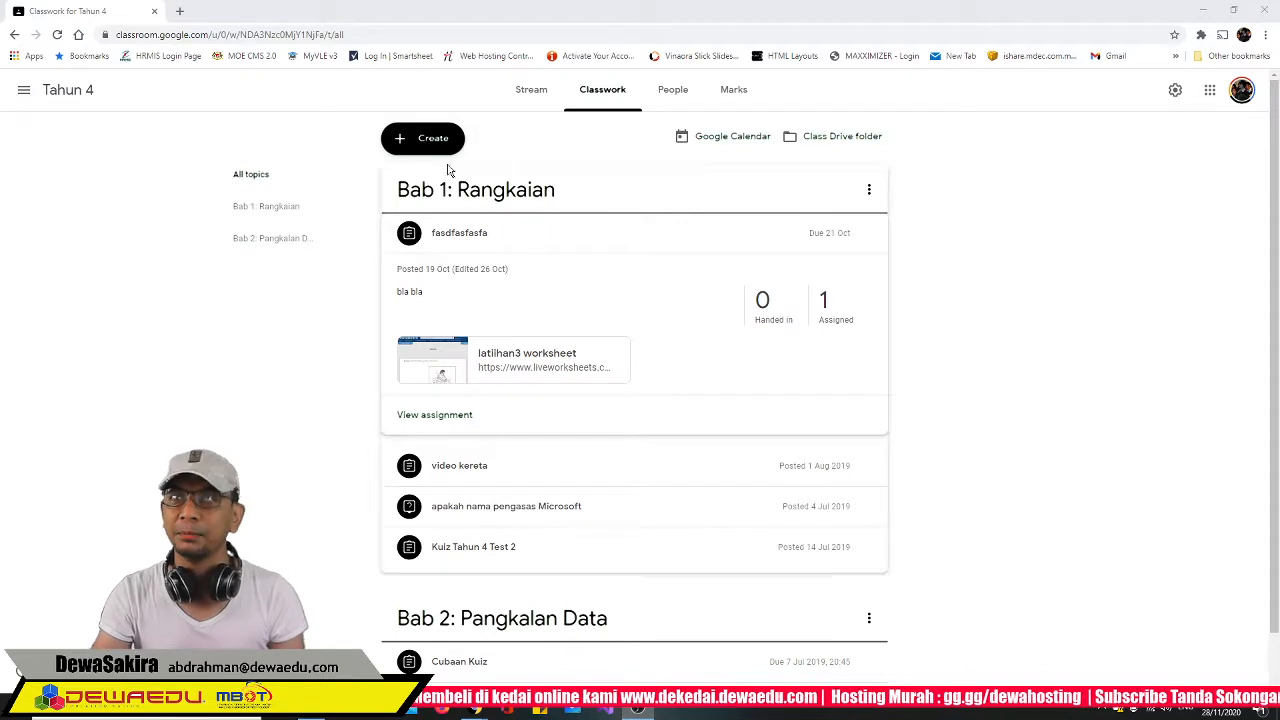
Create a new assignment in the Tahun 4 class and title it "Cubaan 1"
left_click(405, 146)
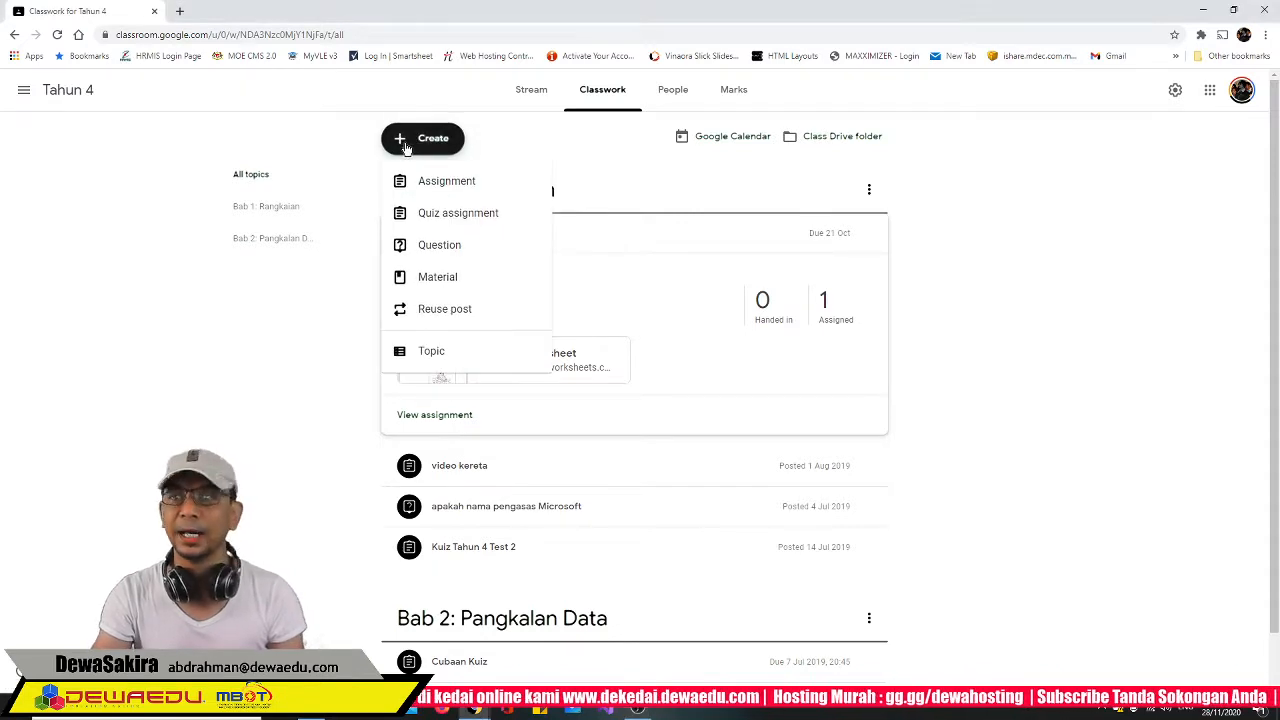
left_click(435, 188)
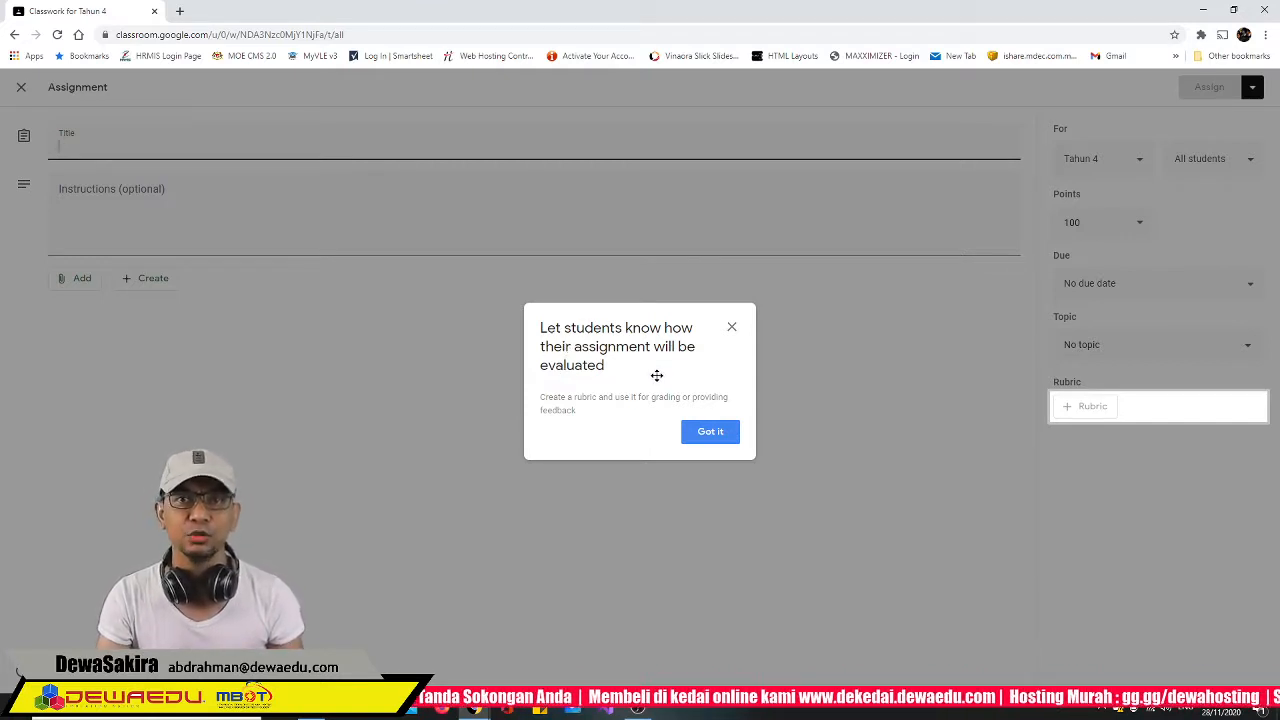
left_click(709, 431)
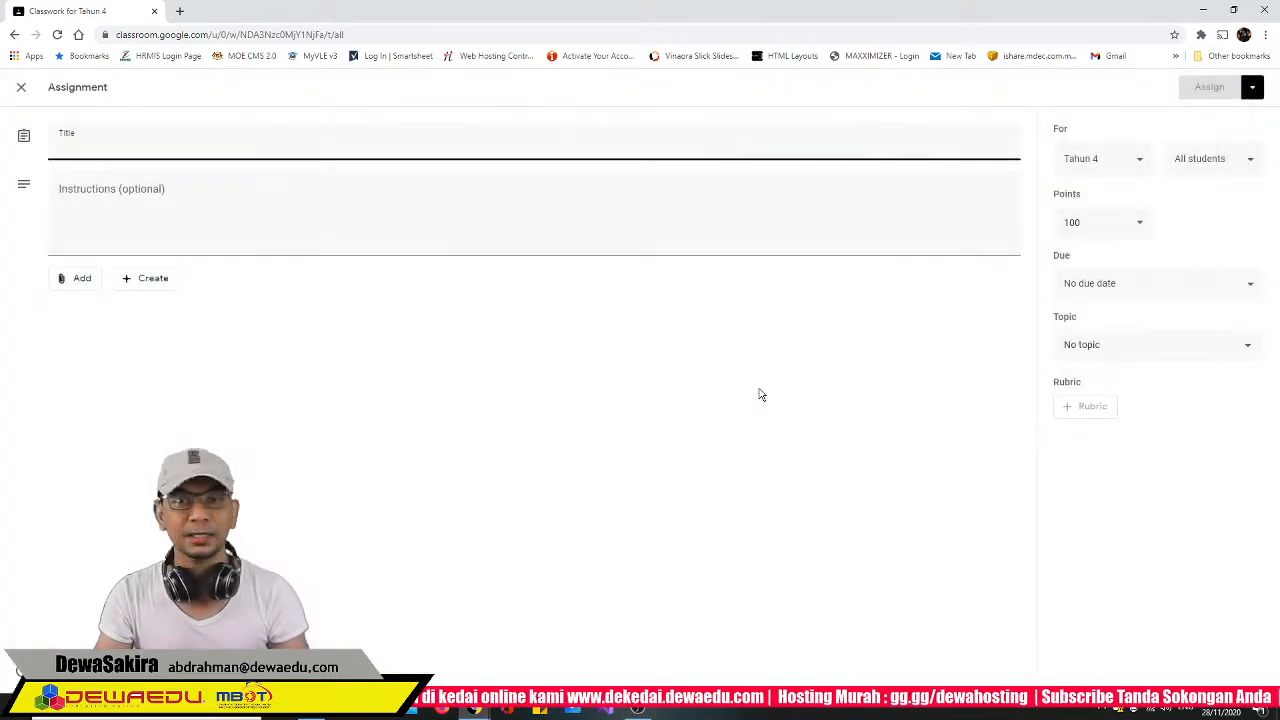
left_click(1068, 404)
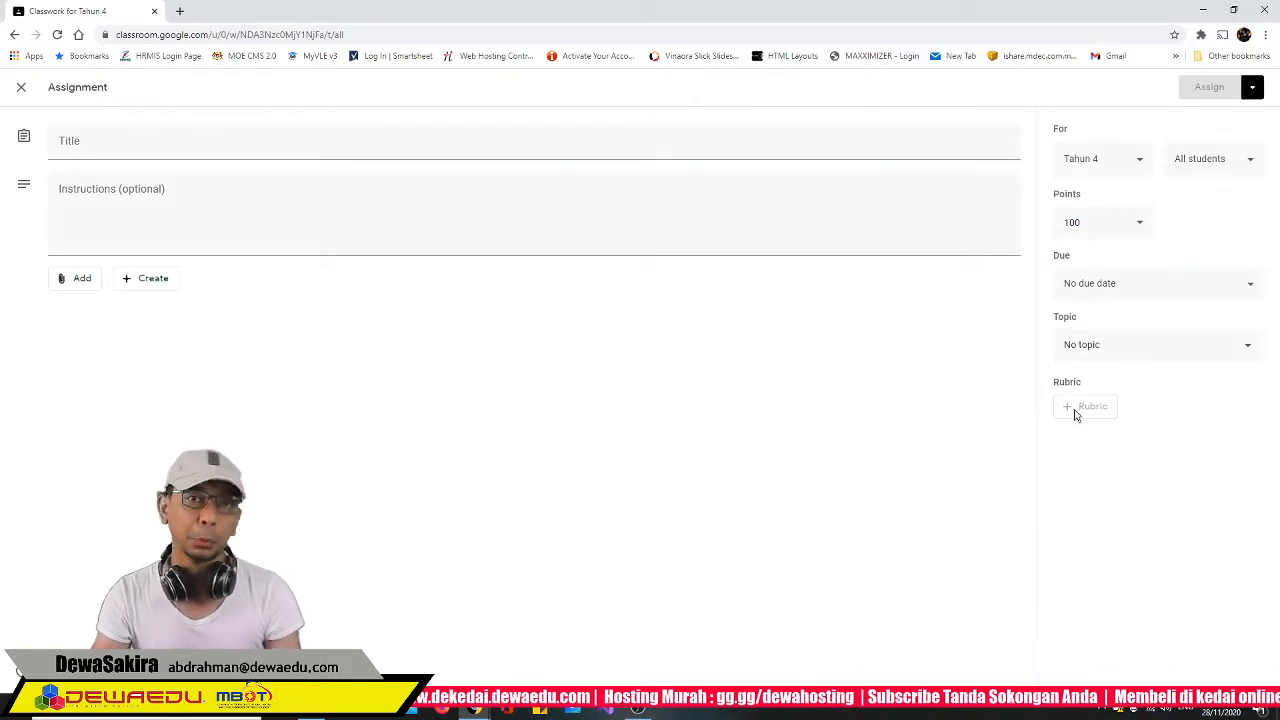
left_click(109, 146)
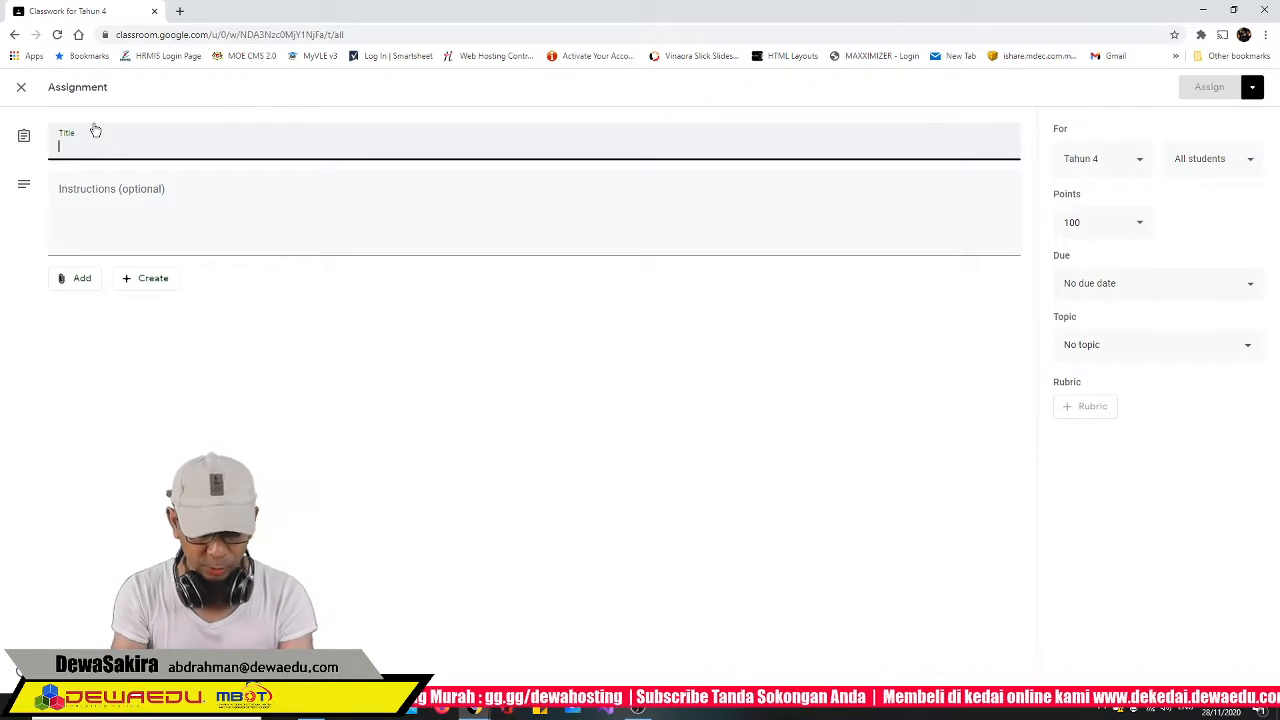
type("Cubaa")
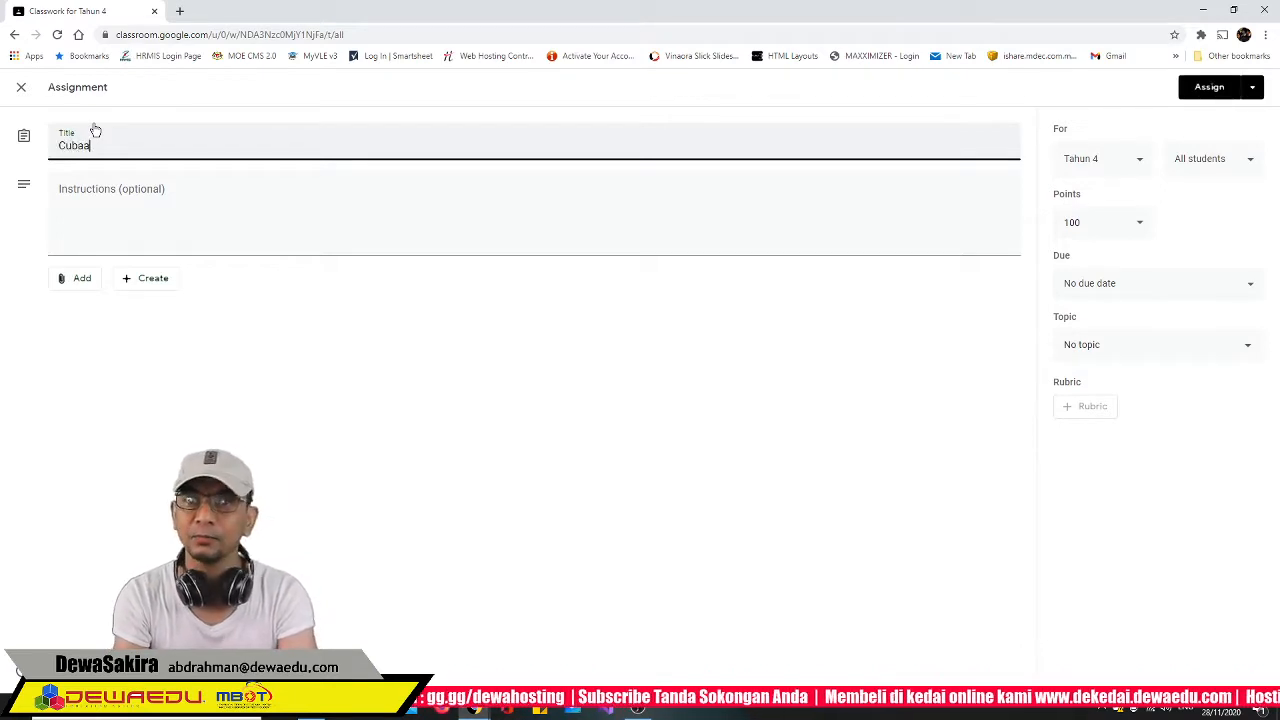
type("n 1")
Enter "Jawab soalan" as the assignment's instructions
left_click(112, 208)
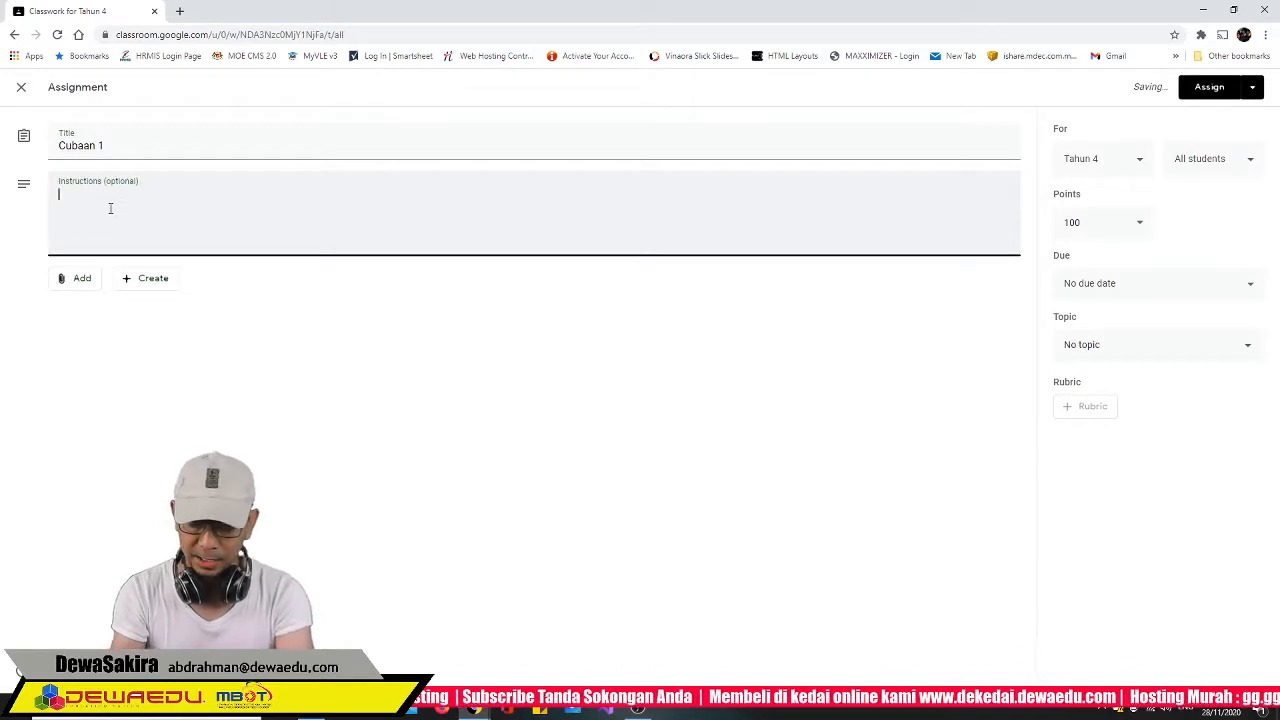
type("Jaw")
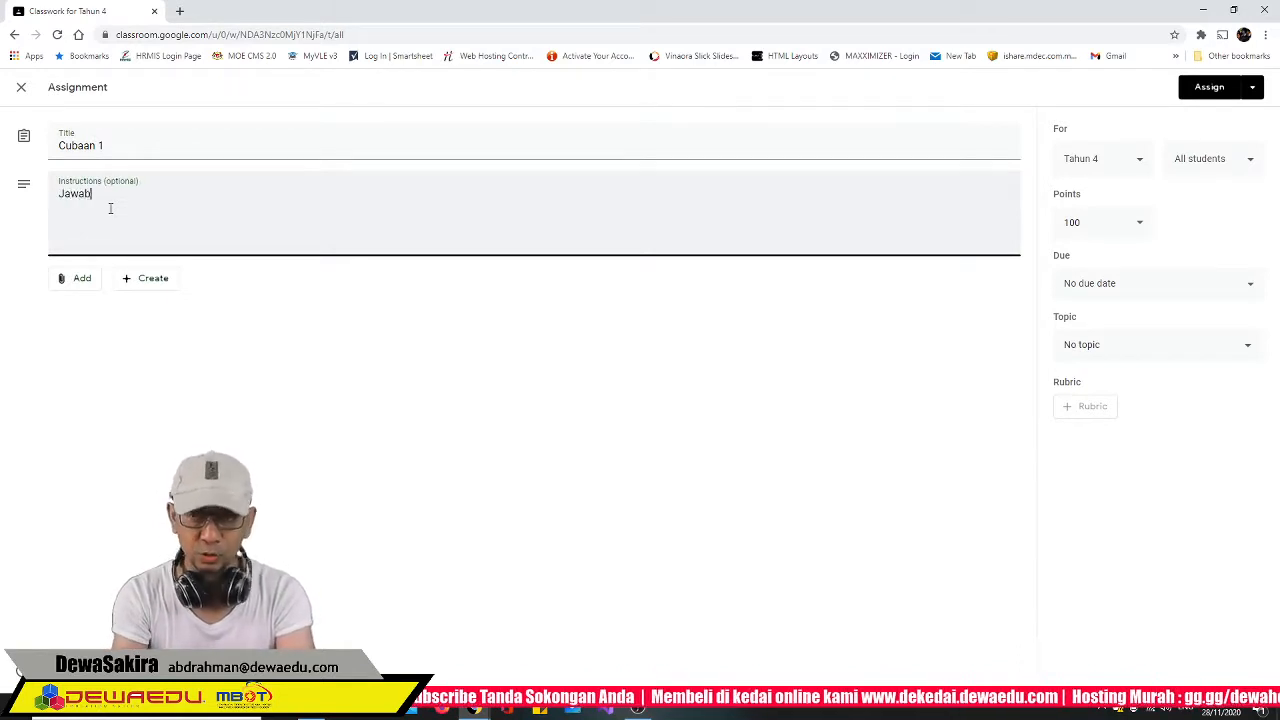
type("ab")
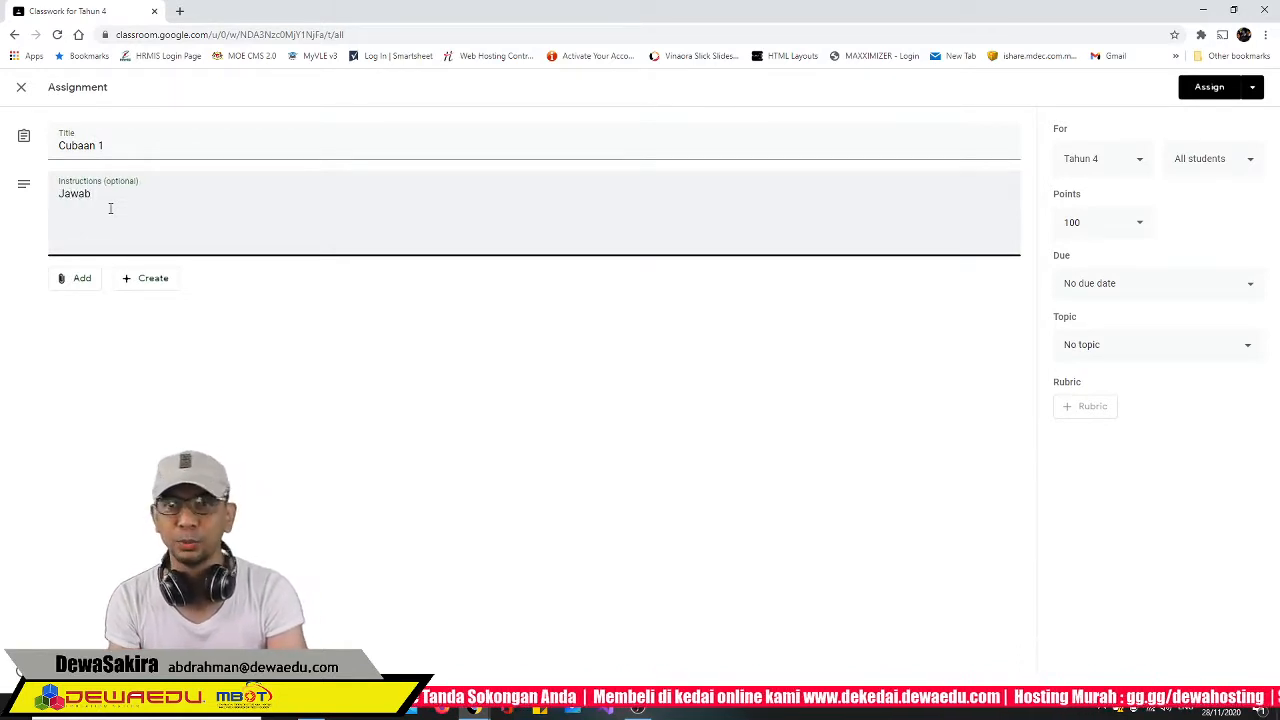
type(" soalan")
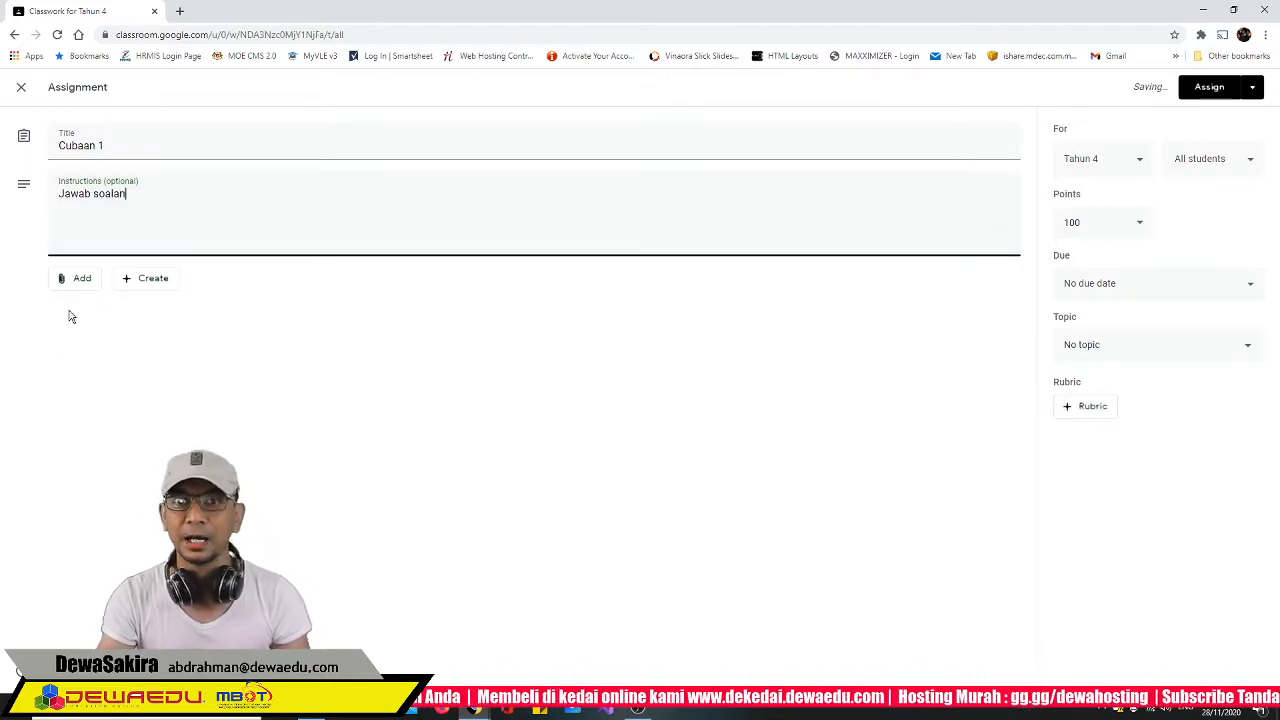
left_click(80, 284)
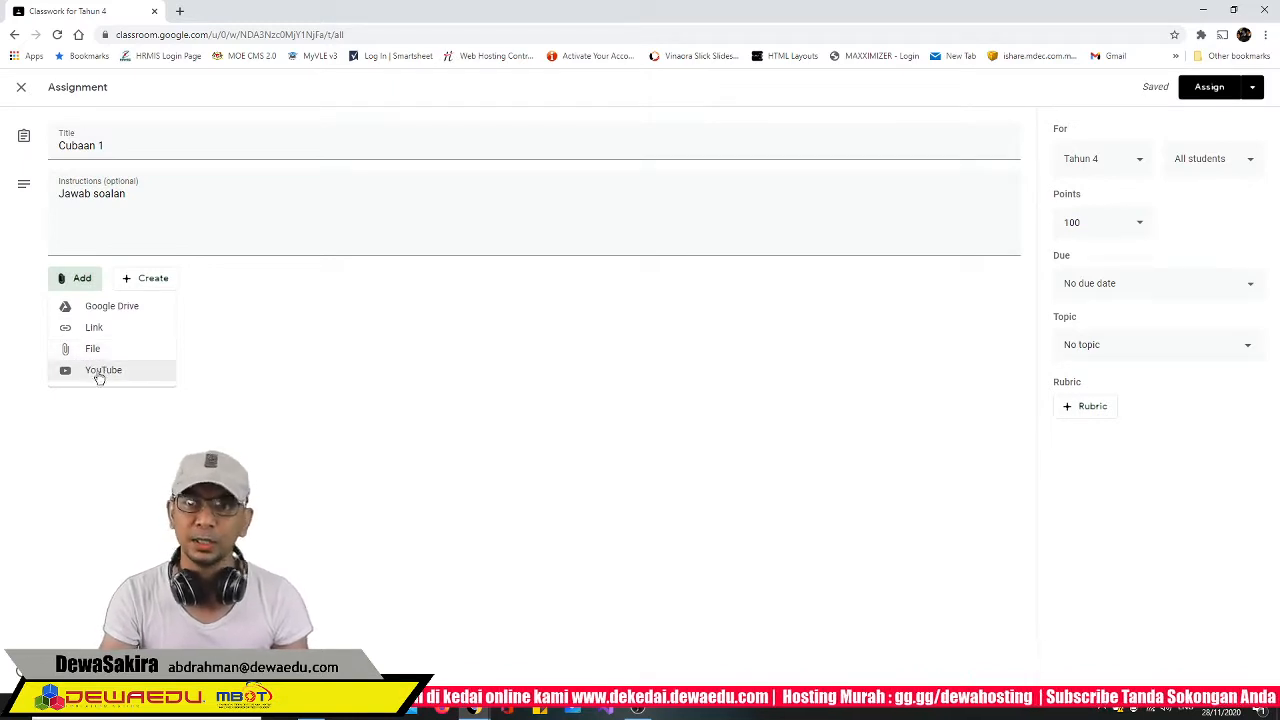
left_click(340, 297)
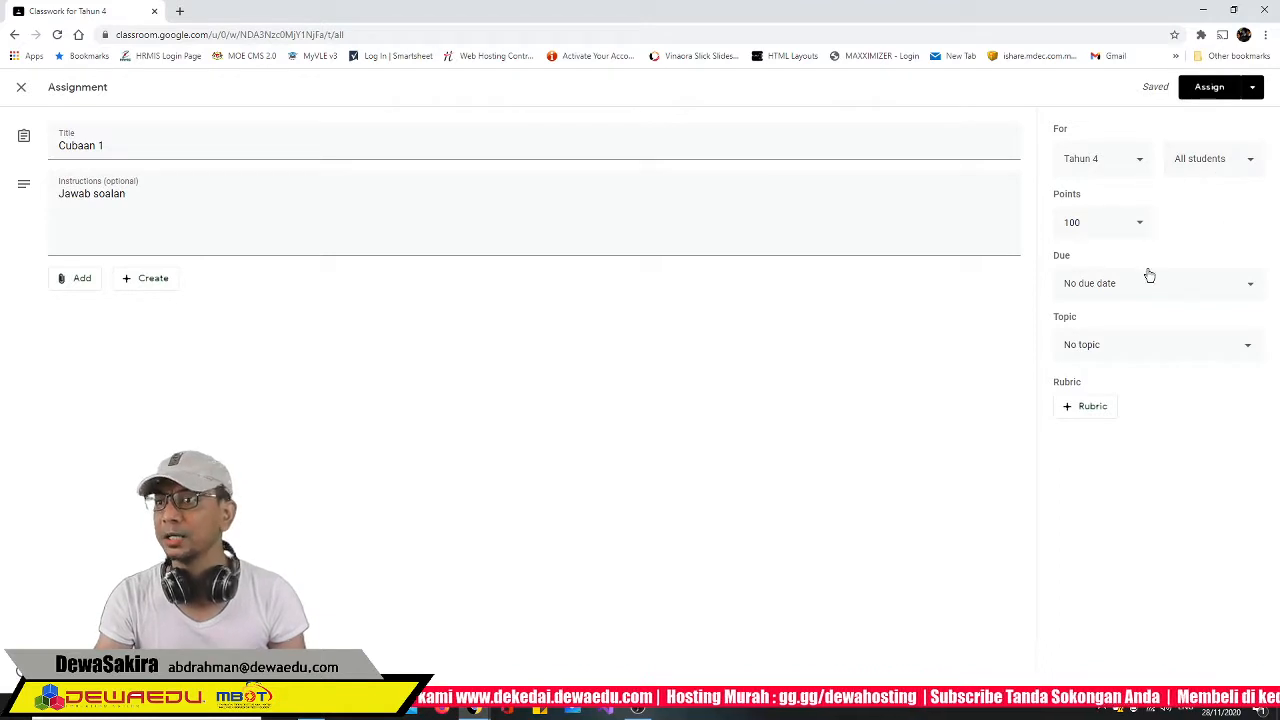
Start a new rubric for the assignment and check the available sort orders for its points
left_click(1088, 410)
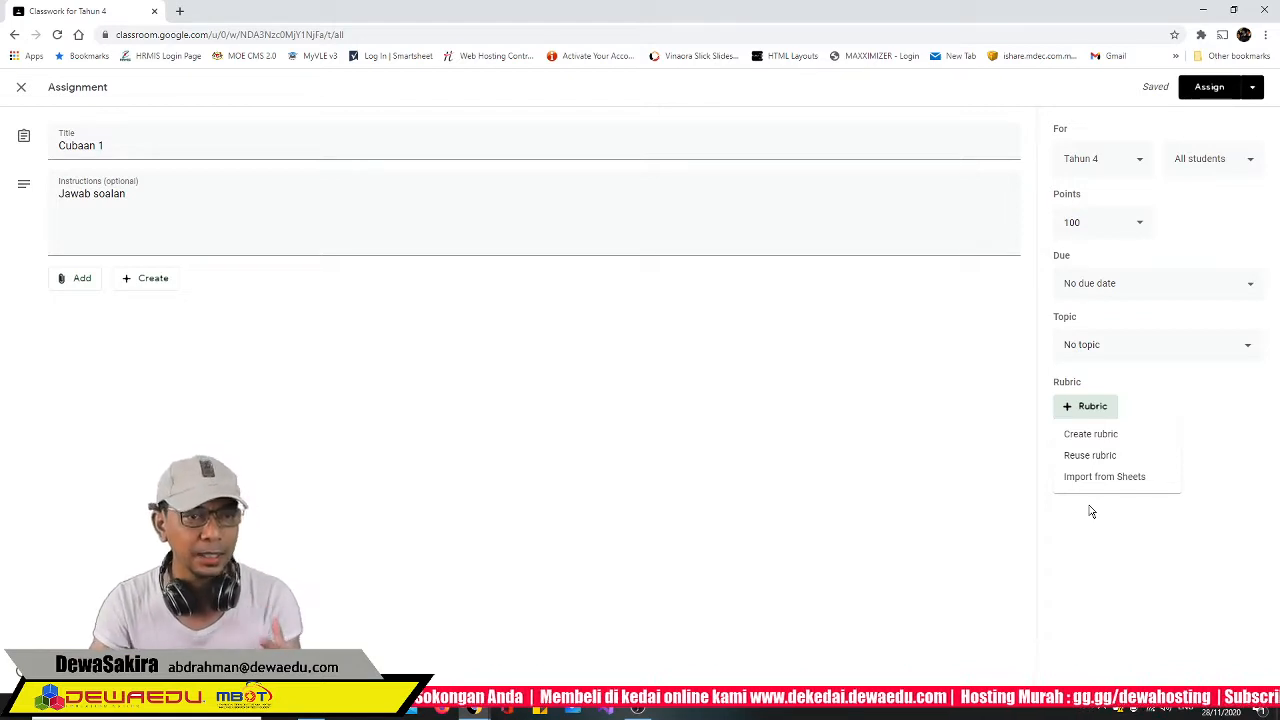
left_click(1114, 436)
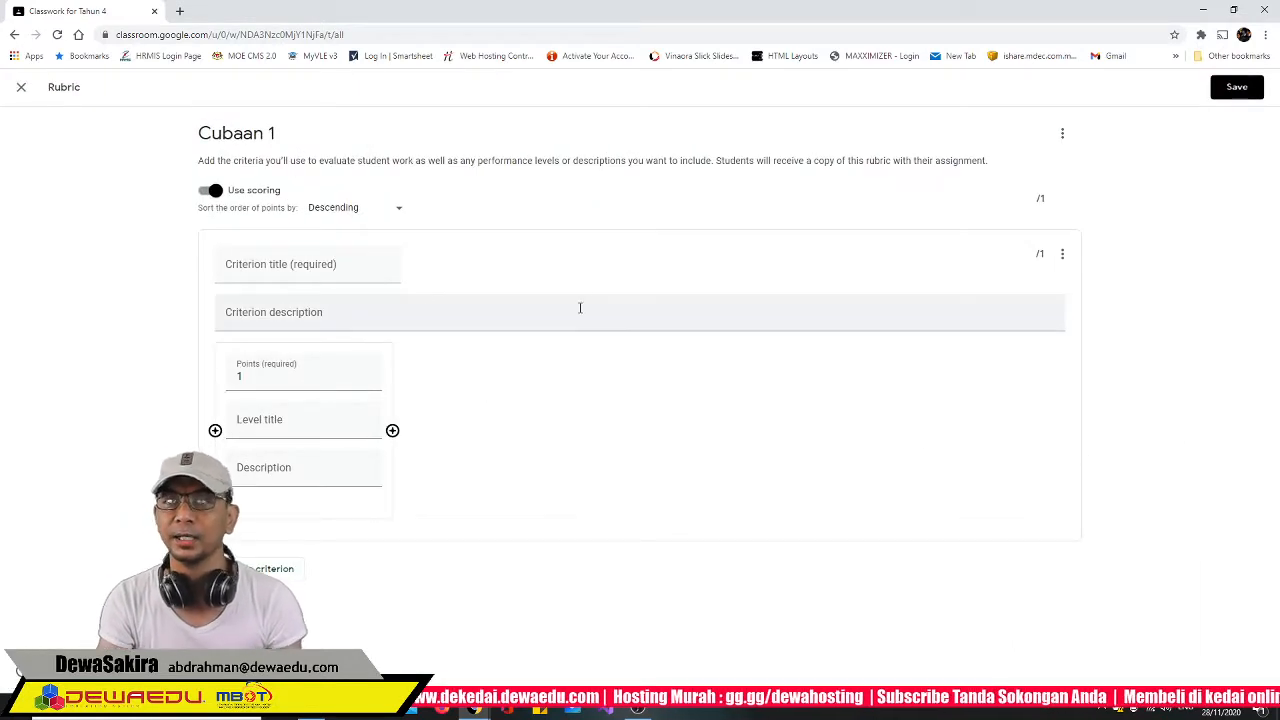
left_click(394, 210)
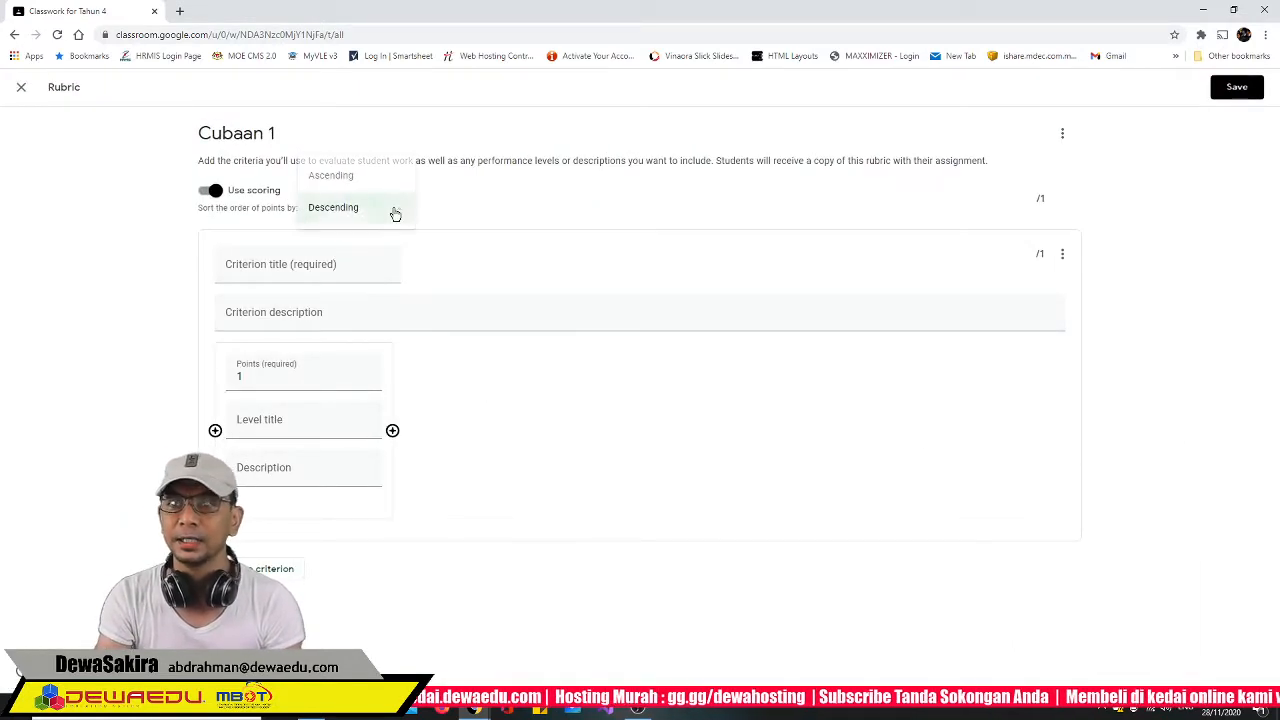
left_click(504, 224)
Title the rubric's first criterion "Tahap Pencapaian"
left_click(339, 271)
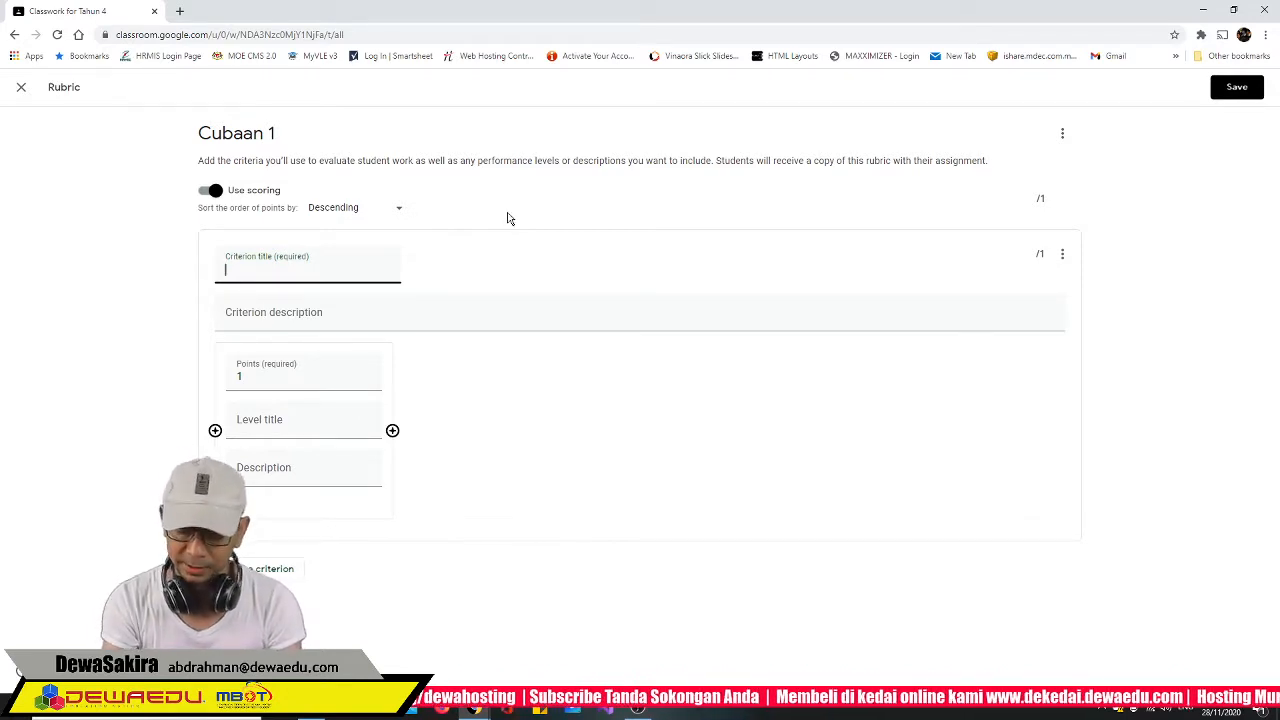
type("Tahap")
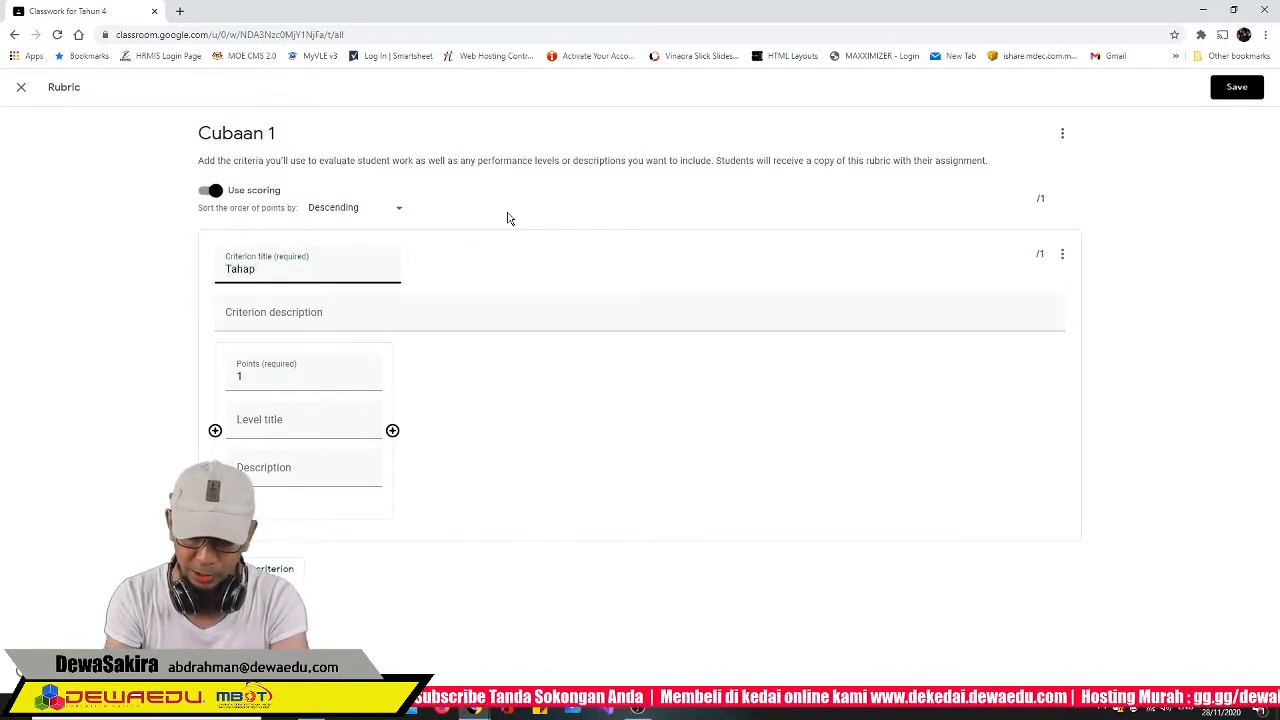
type(" U")
key("BackSpace")
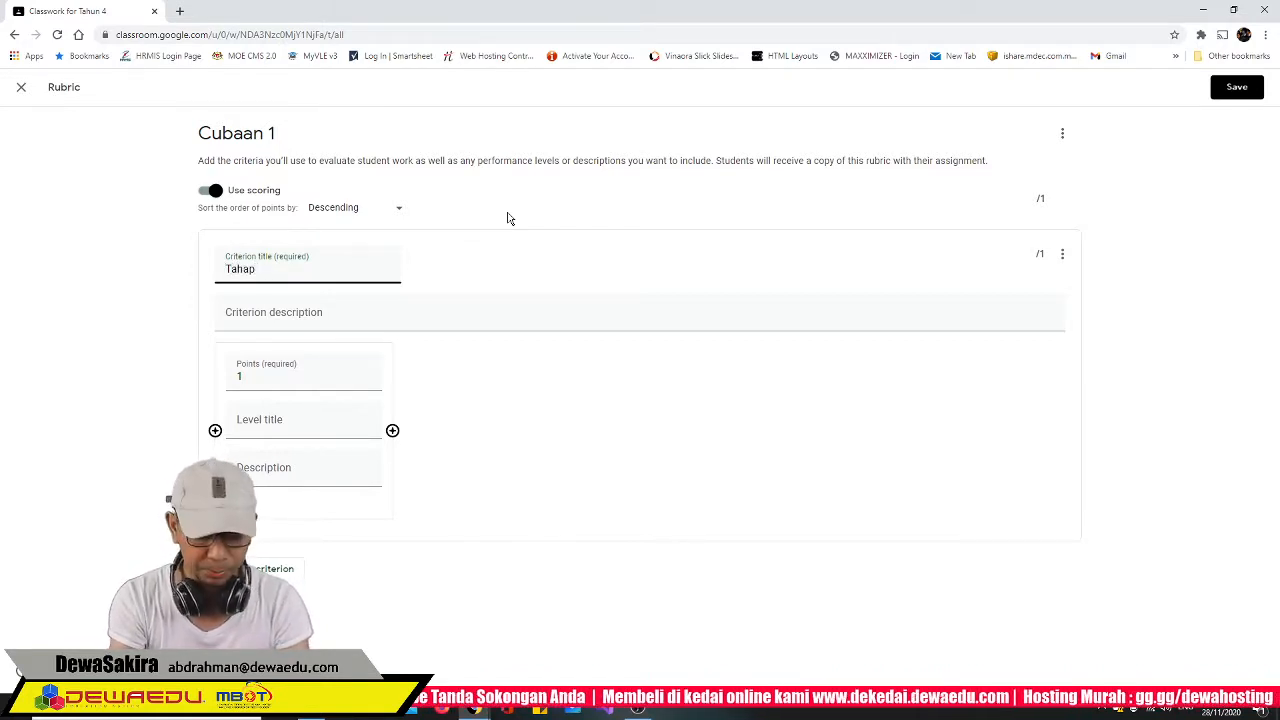
type("Pencapaian")
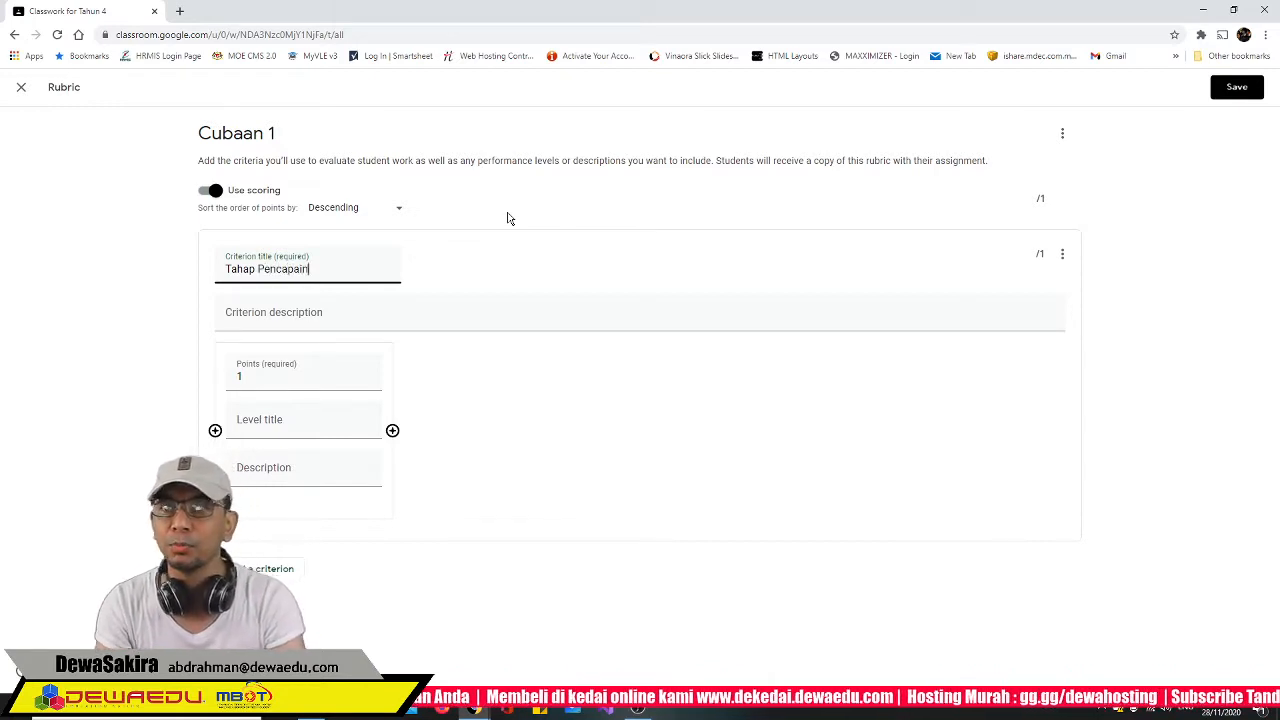
key("BackSpace")
type("an")
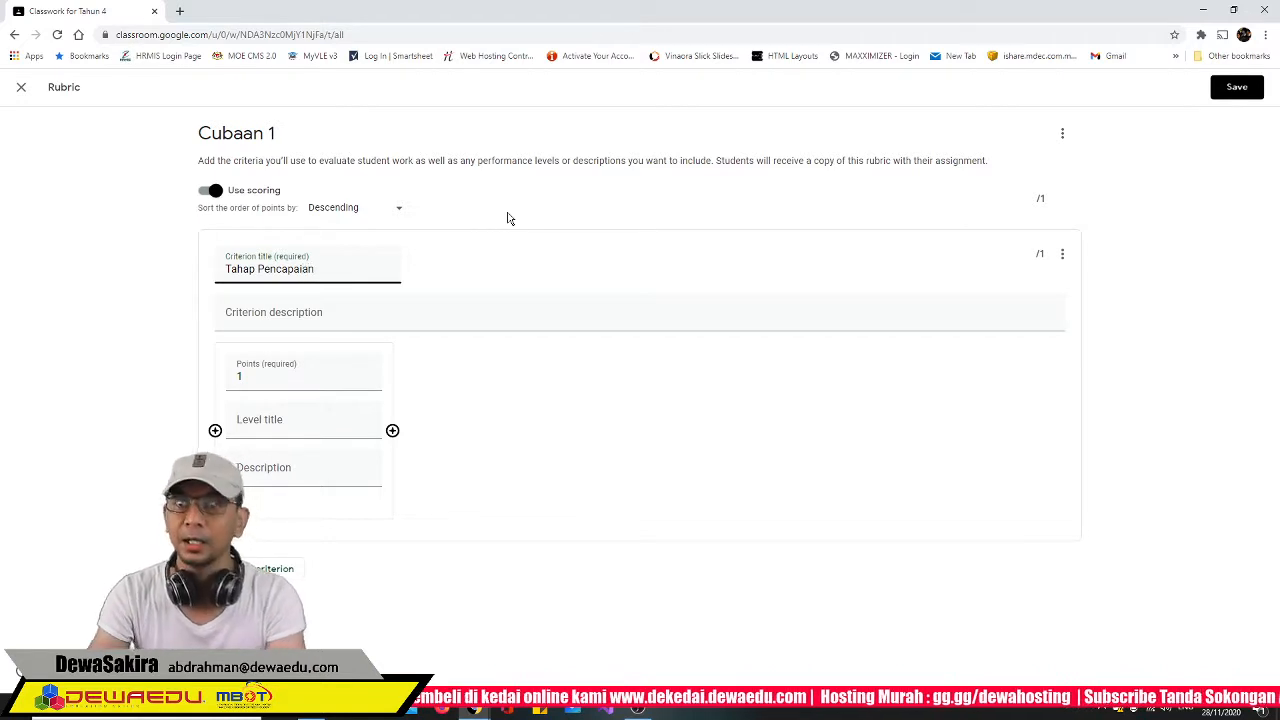
left_click(76, 451)
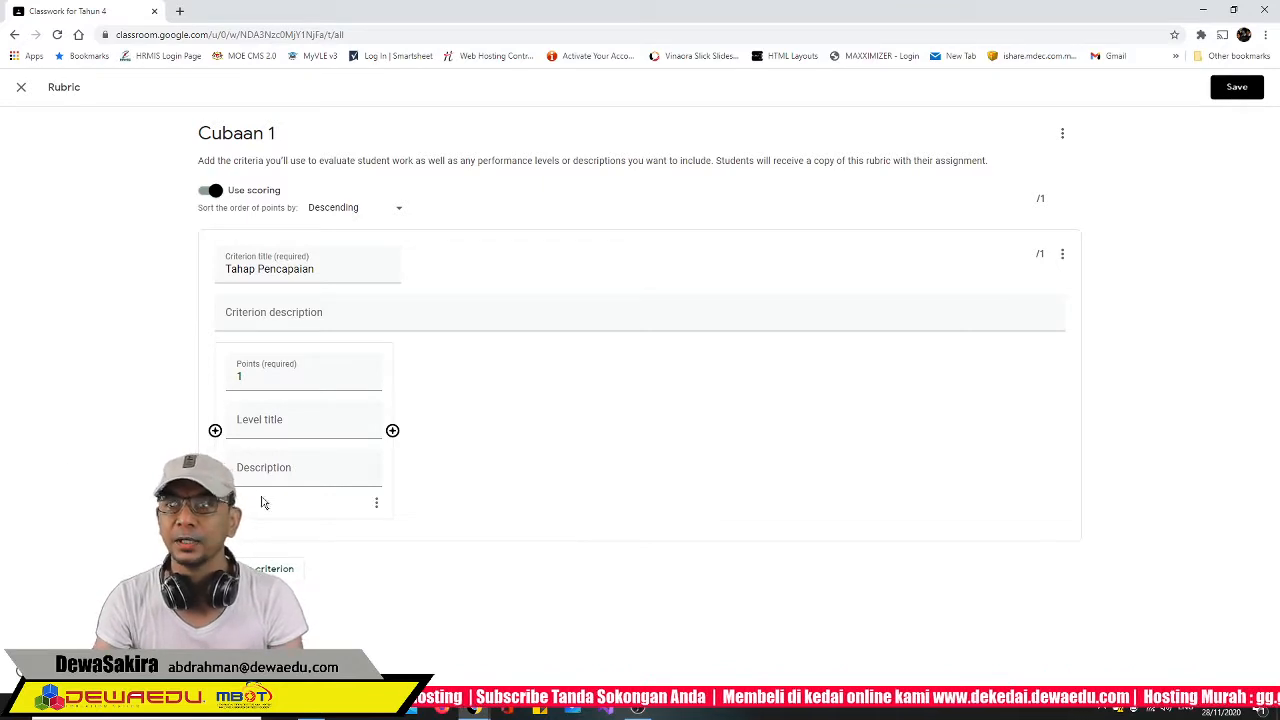
Describe the Tahap Pencapaian criterion as "Murid dikehendaki melengkapkan ...."
left_click(263, 321)
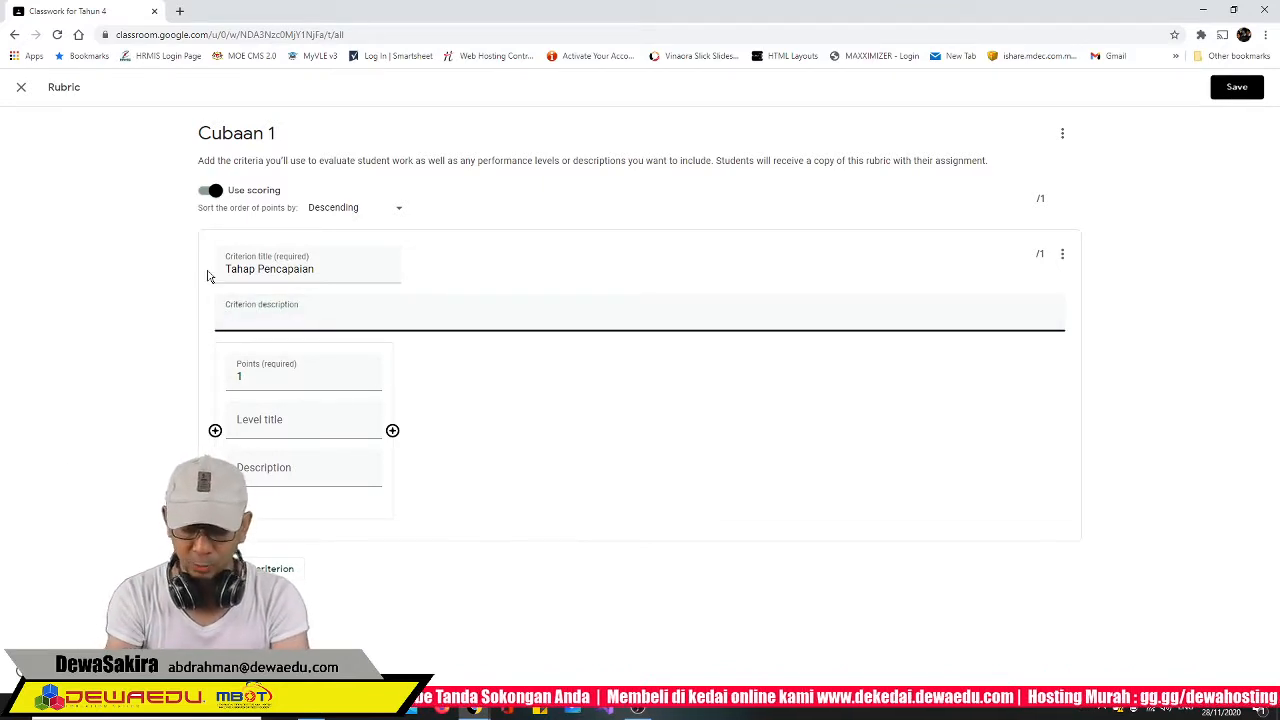
type("Murid d")
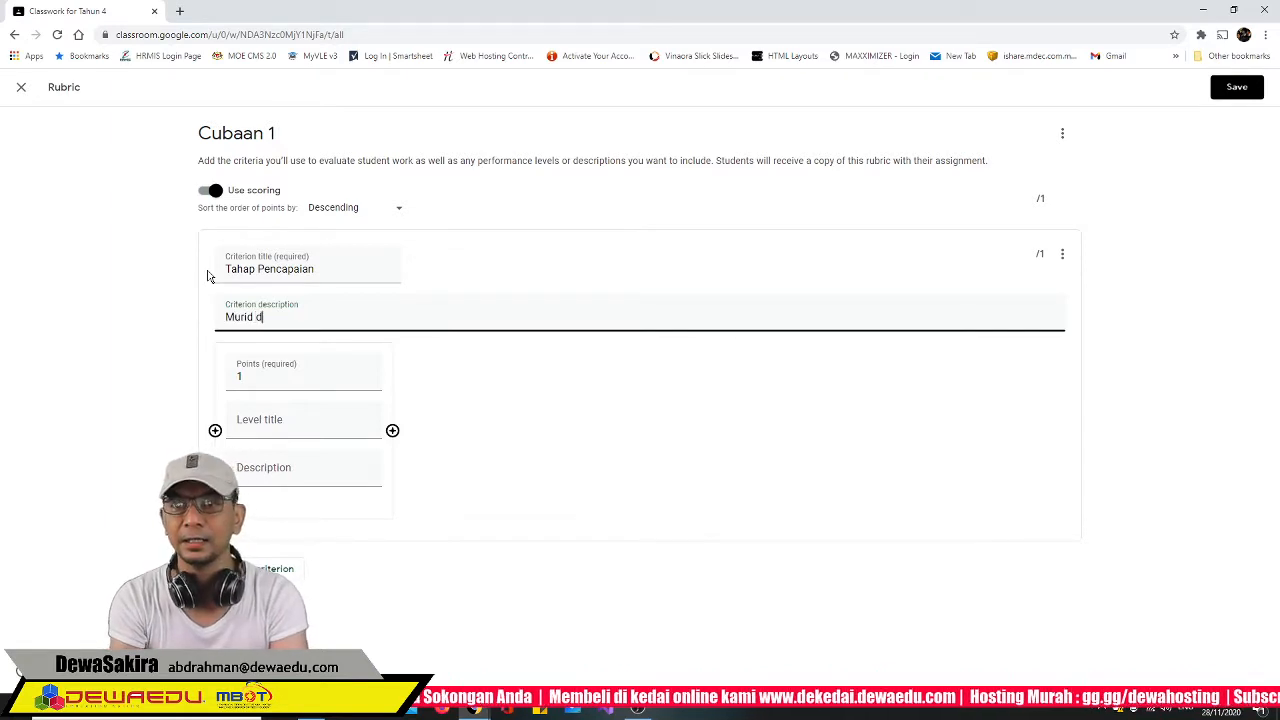
type("ikena")
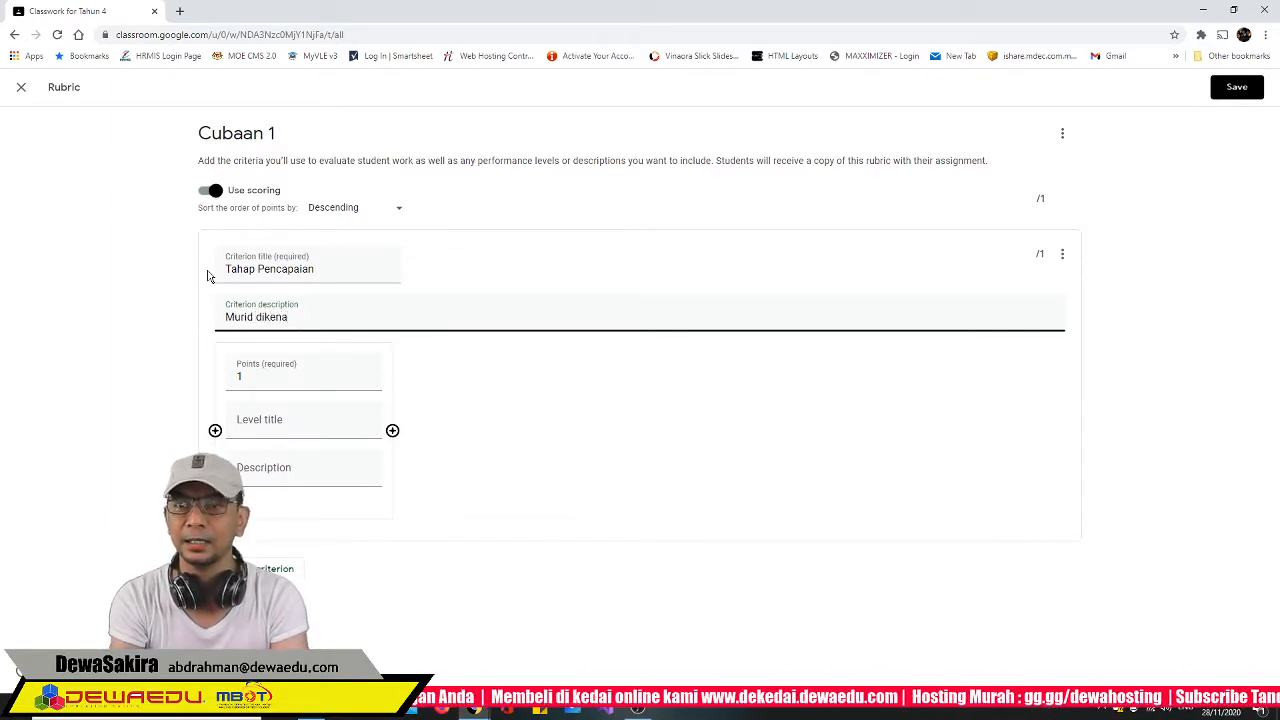
key("BackSpace")
key("BackSpace")
type("hendak")
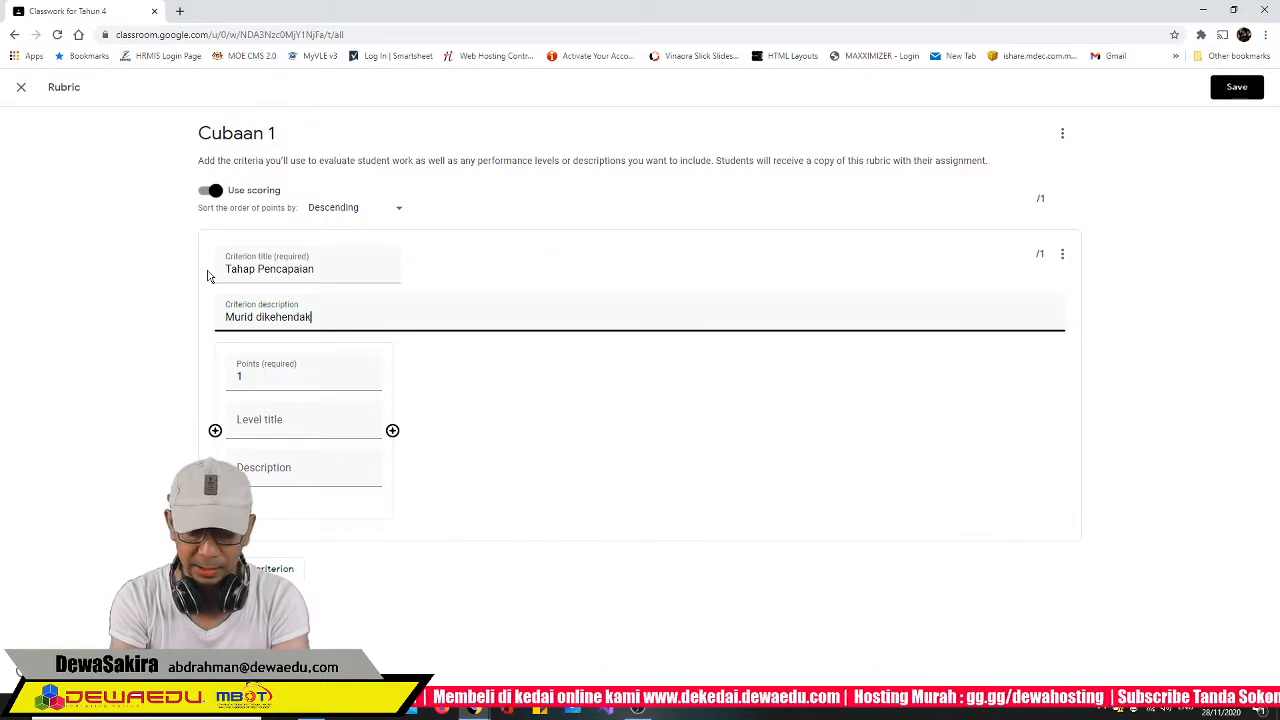
type("i melengkapkan ....")
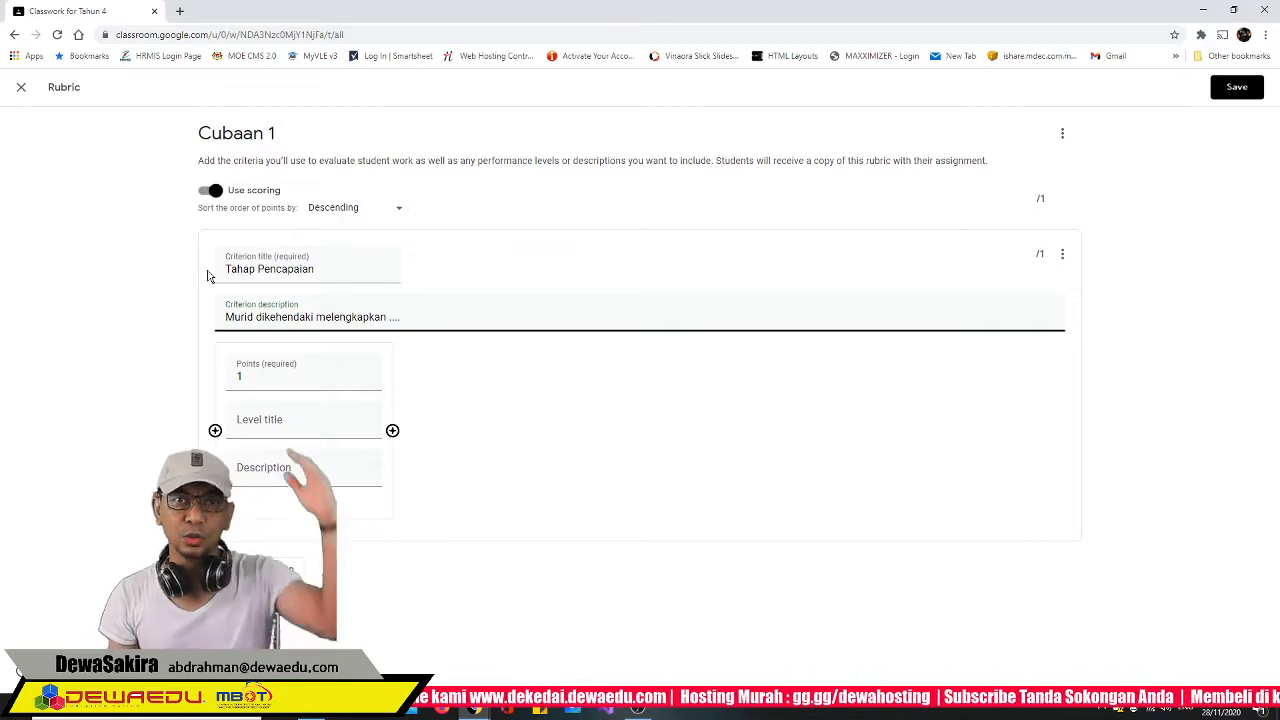
Title the criterion's 1-point level "Tahap Minimum"
left_click(311, 423)
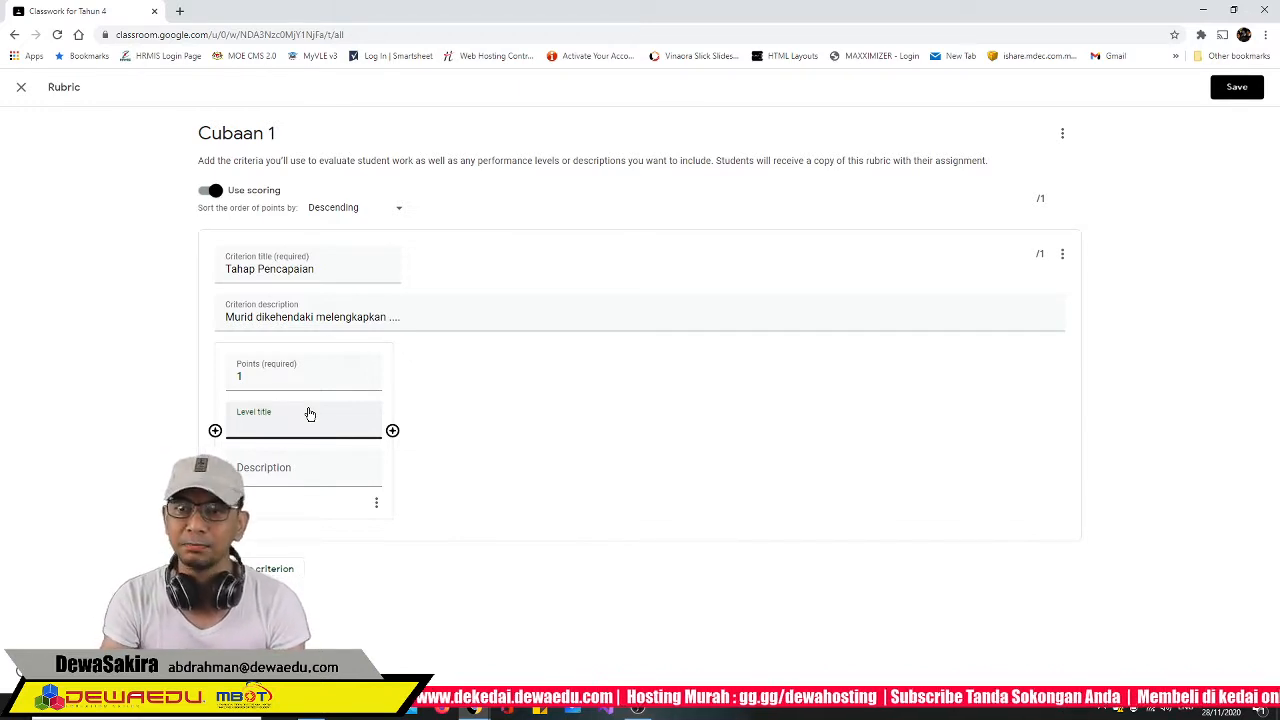
left_click(310, 414)
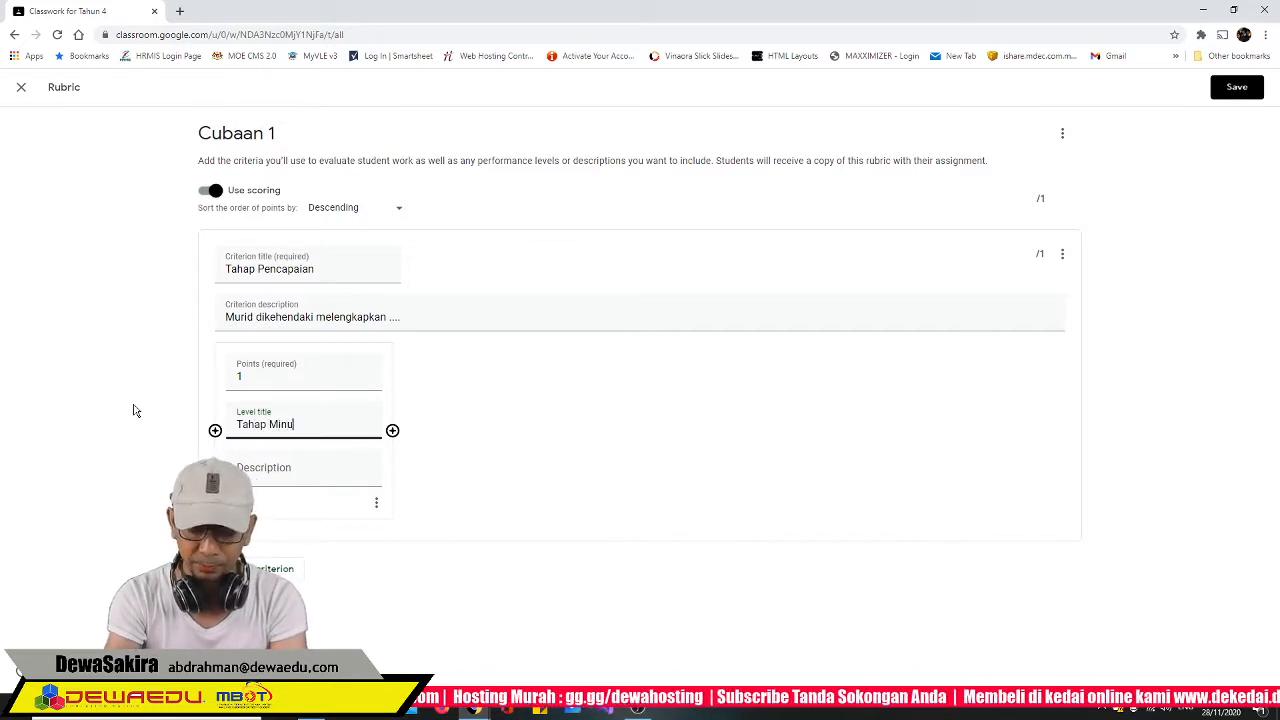
type("Tahap Minimm")
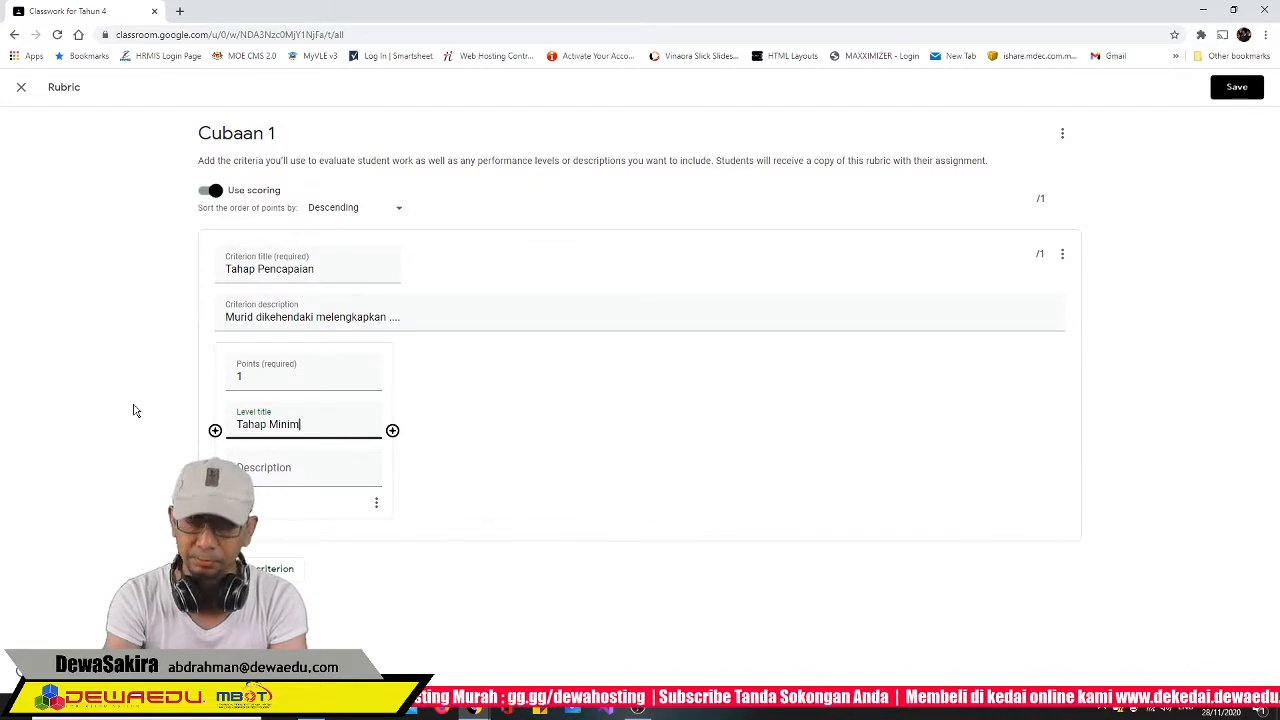
key("BackSpace")
key("BackSpace")
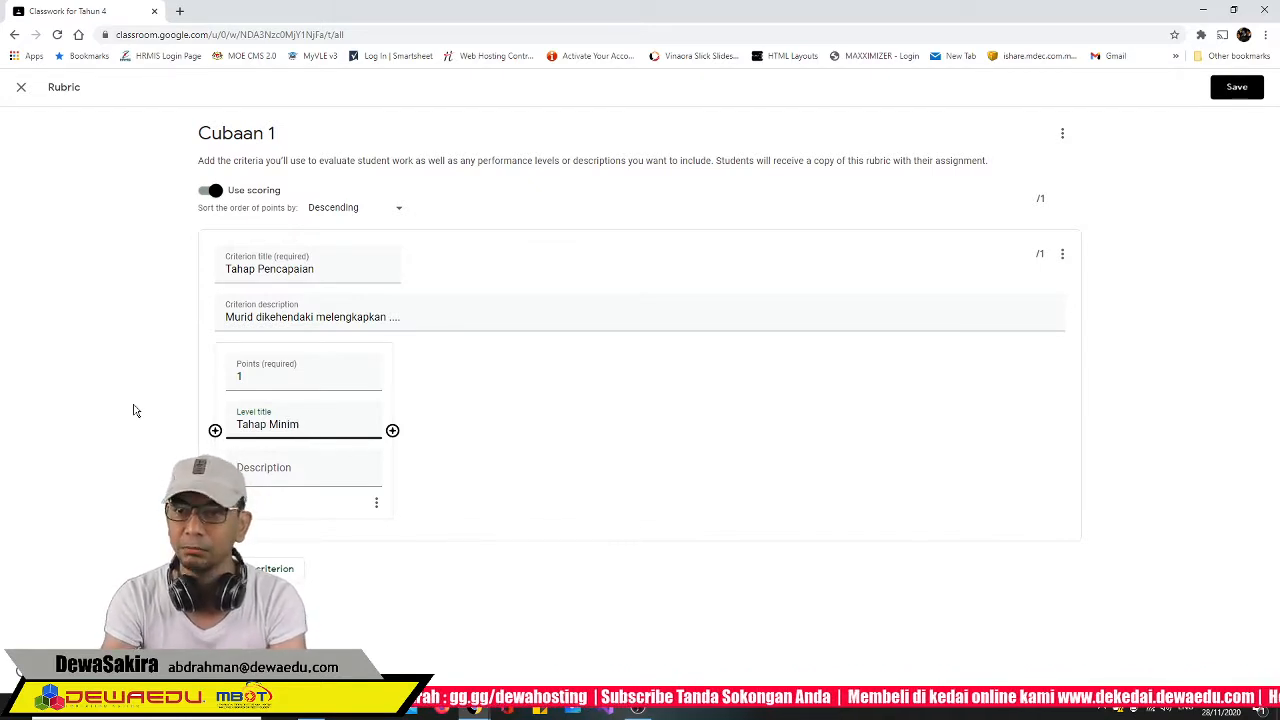
type("um")
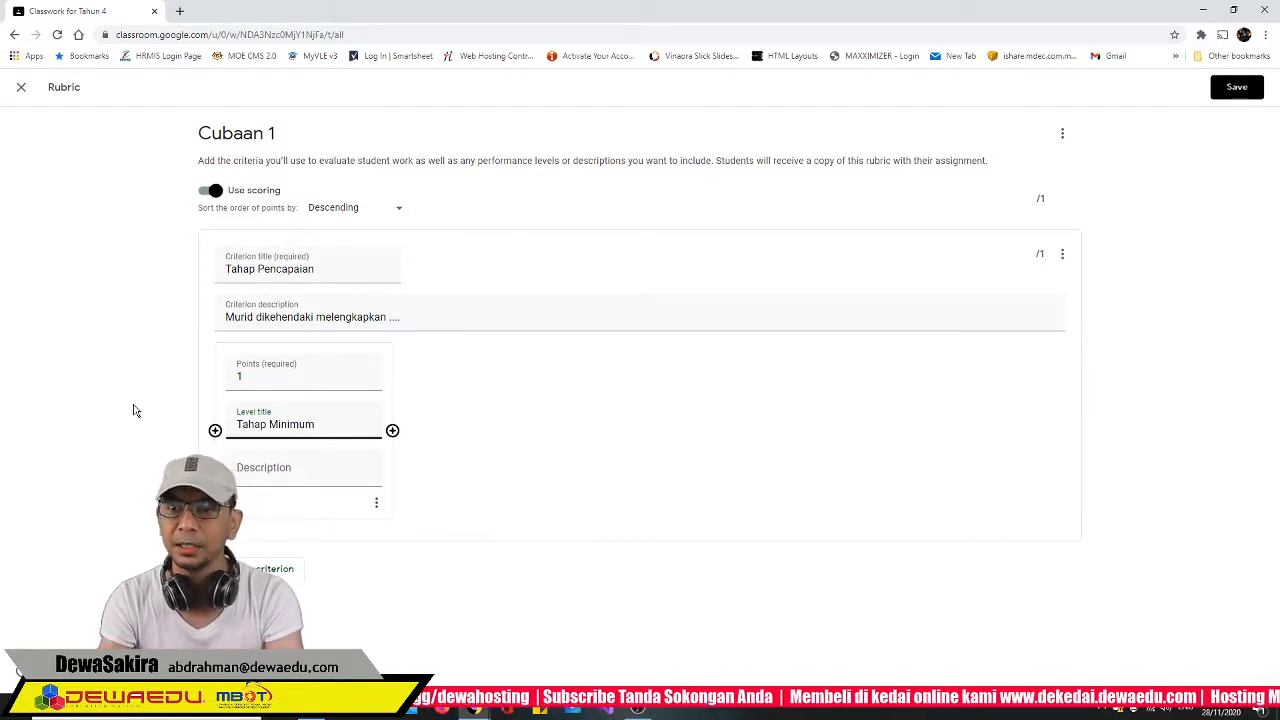
Describe the 1-point level as "Murid beolh melakukan tugasan dengan kriteria yang kurang dari yang disyaratkan"
left_click(251, 463)
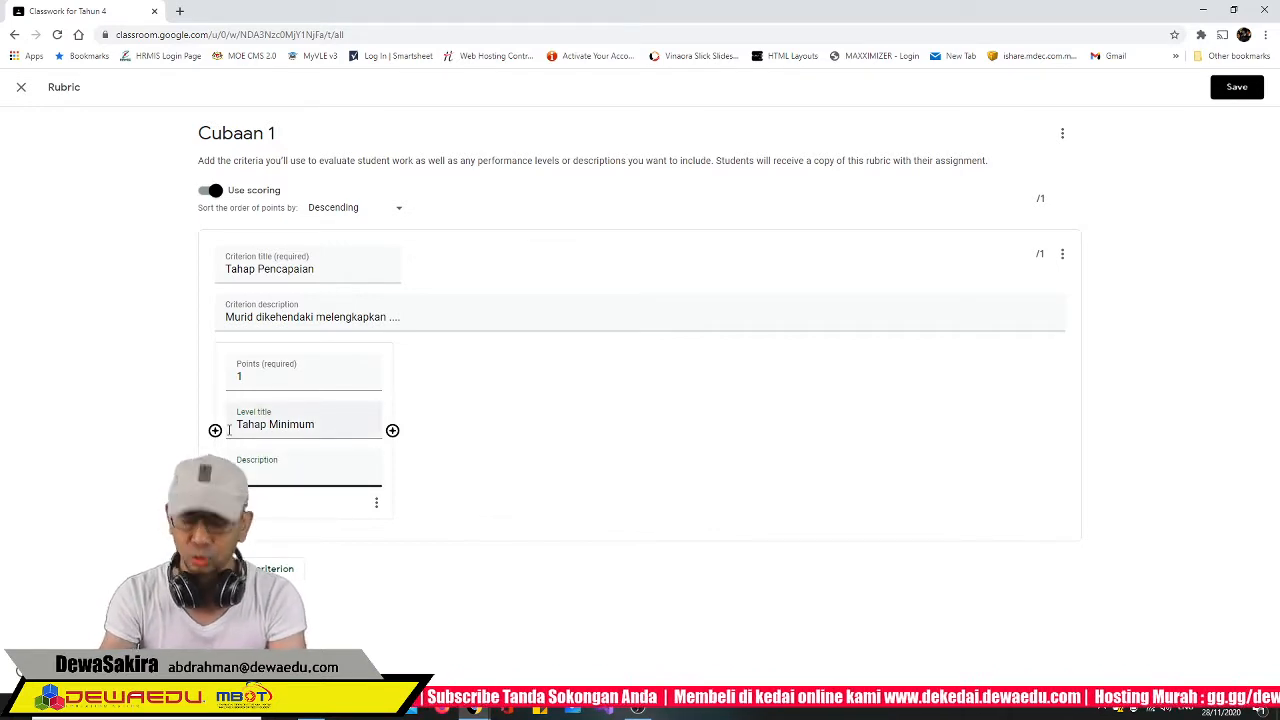
type("Murid be")
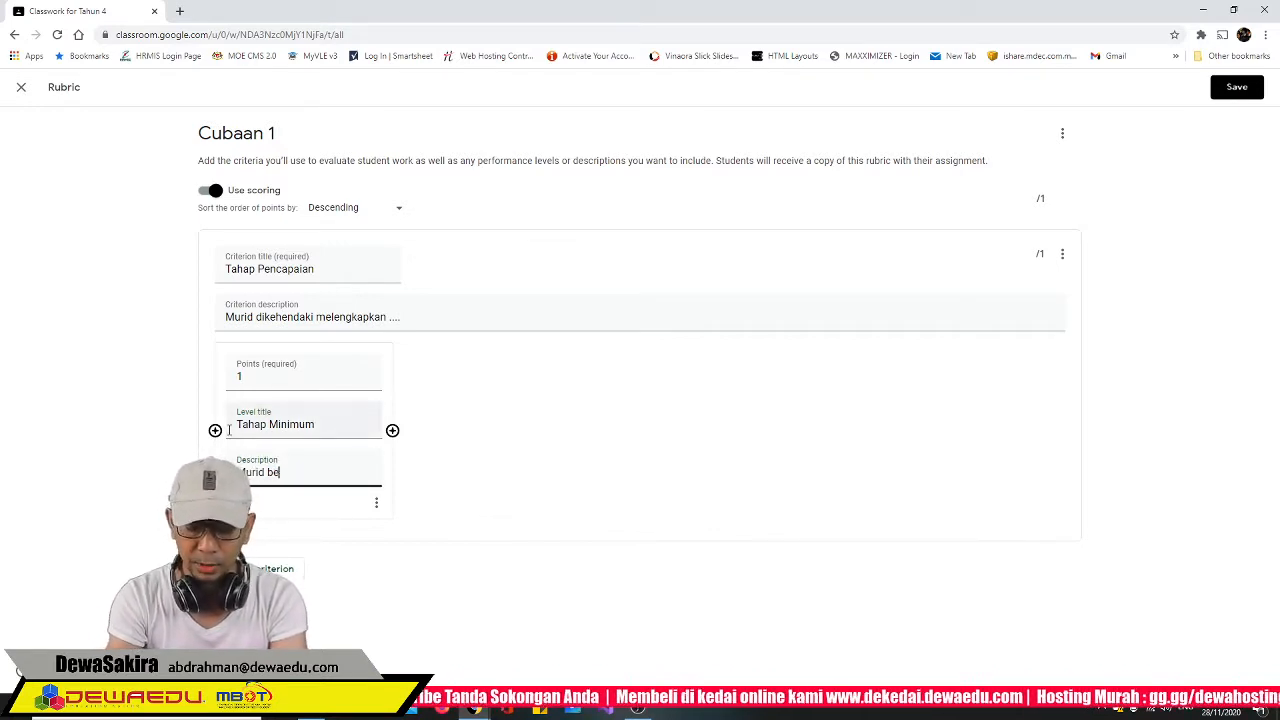
type("olh melakukan")
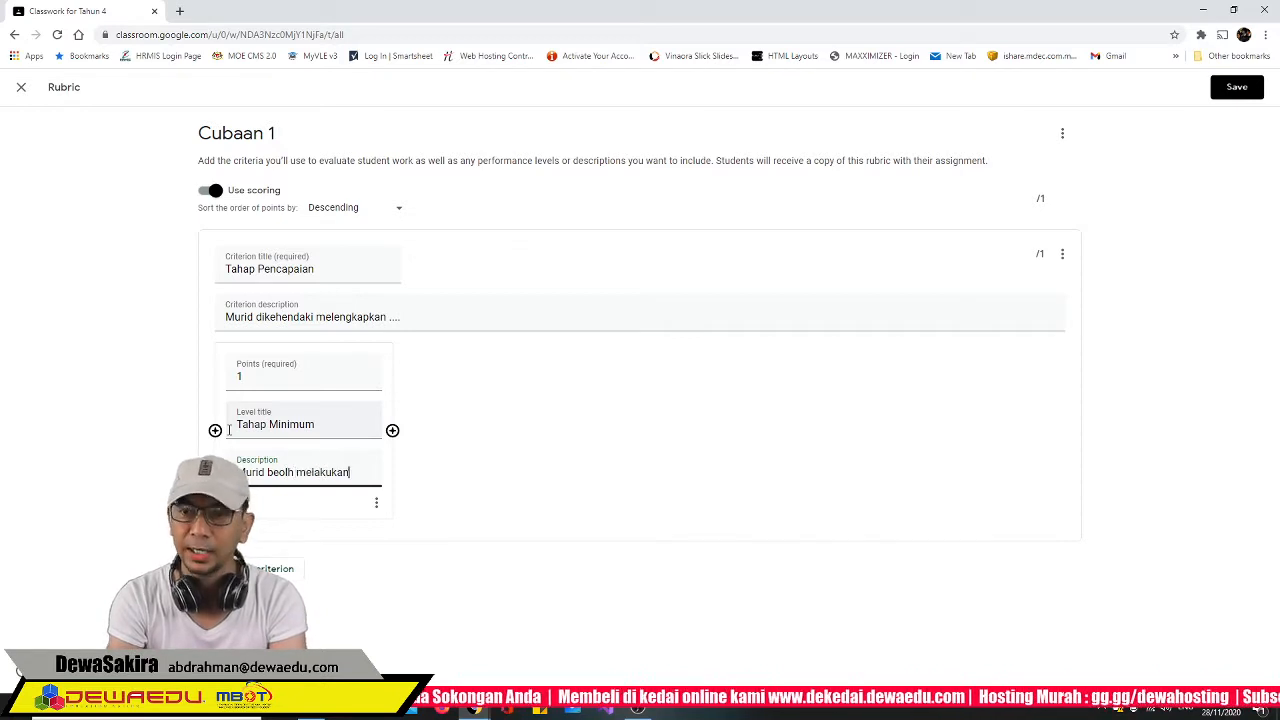
type(" tugasan")
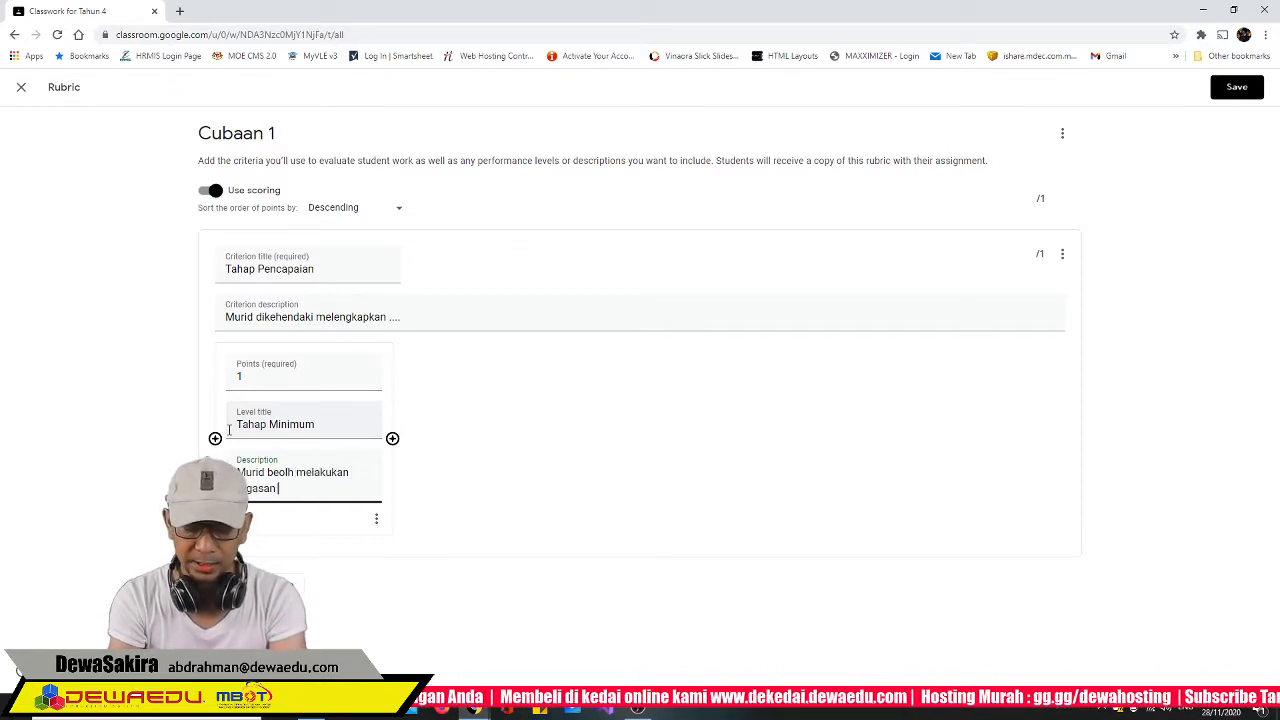
type(" d")
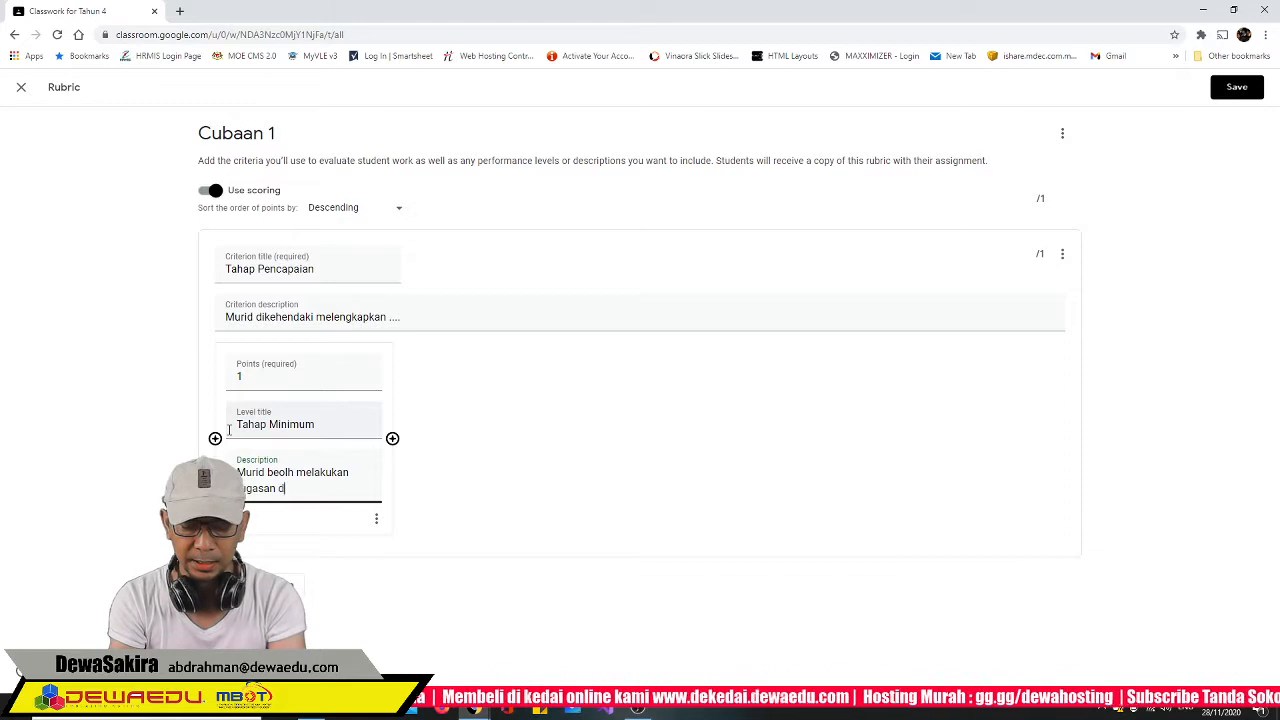
type("engan k")
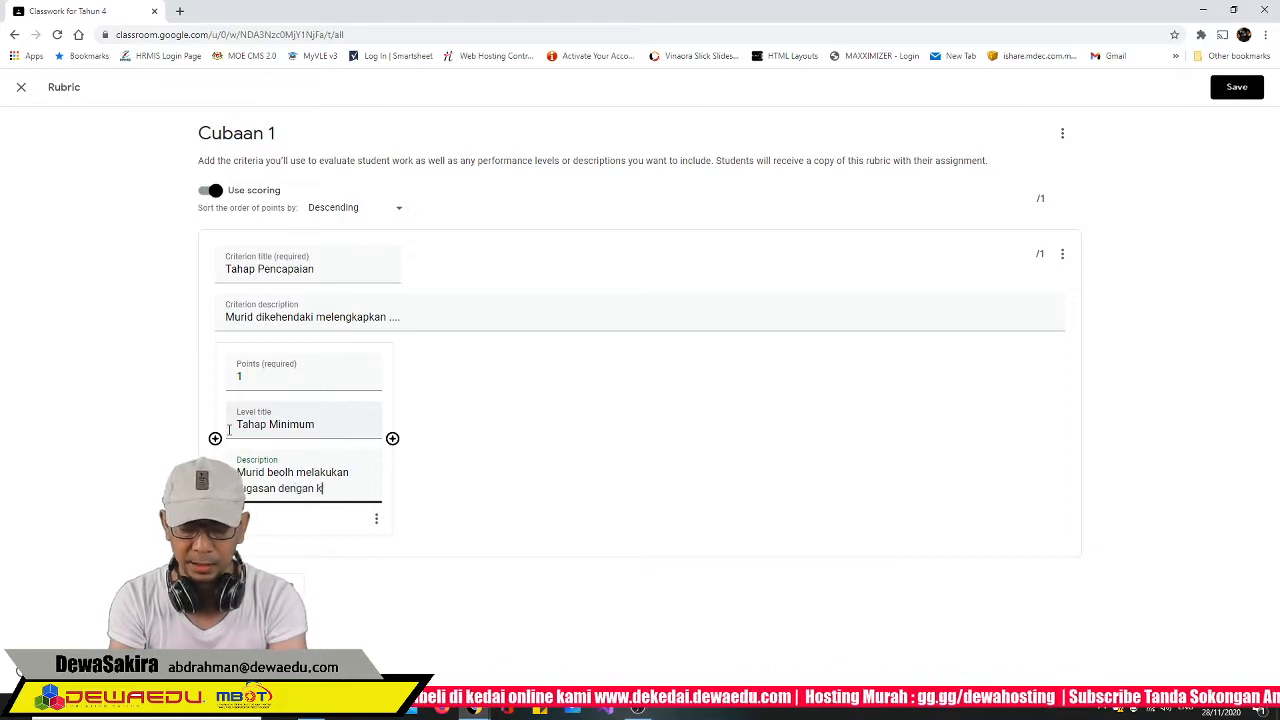
type("riteria yang")
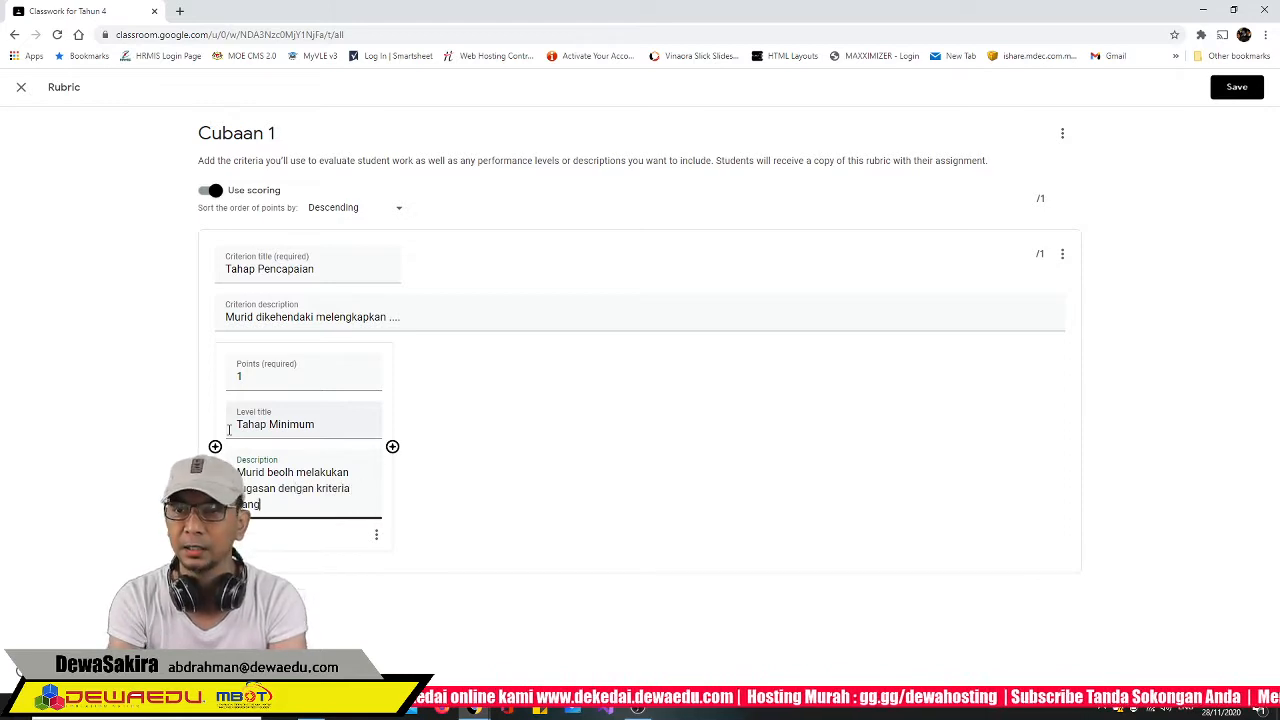
type(" kurang dari")
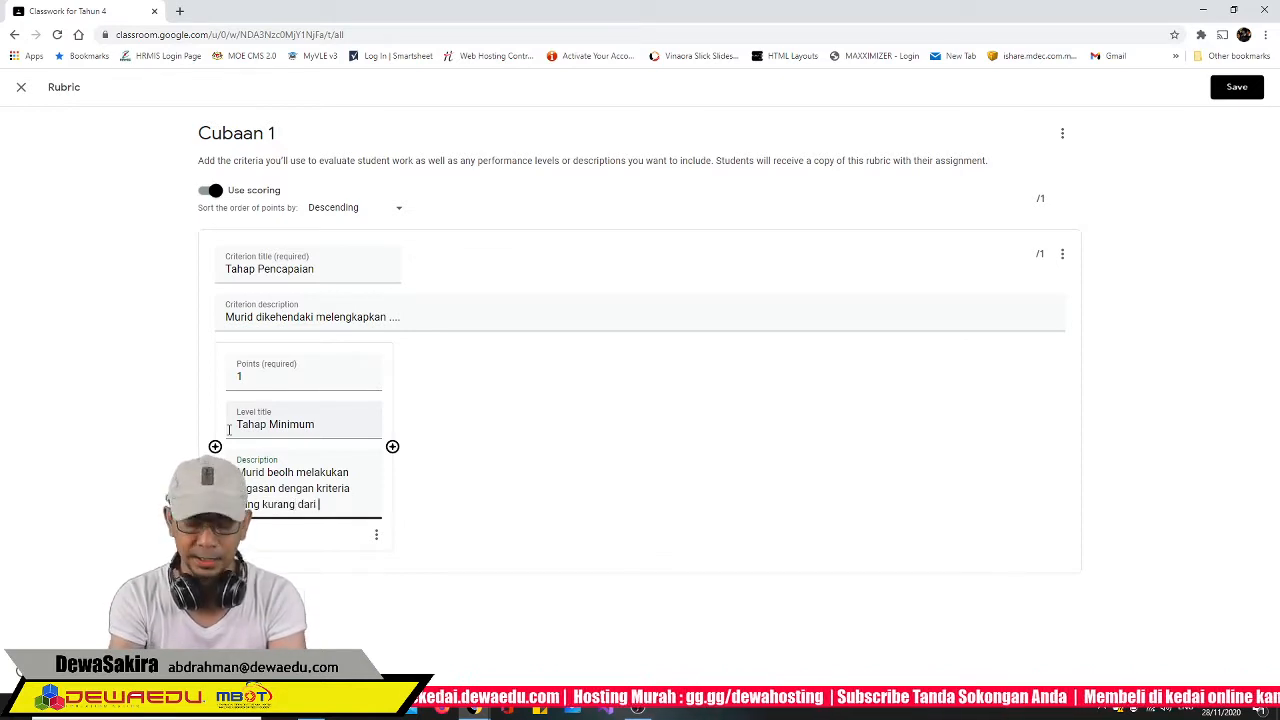
type(" yang disyaratkan")
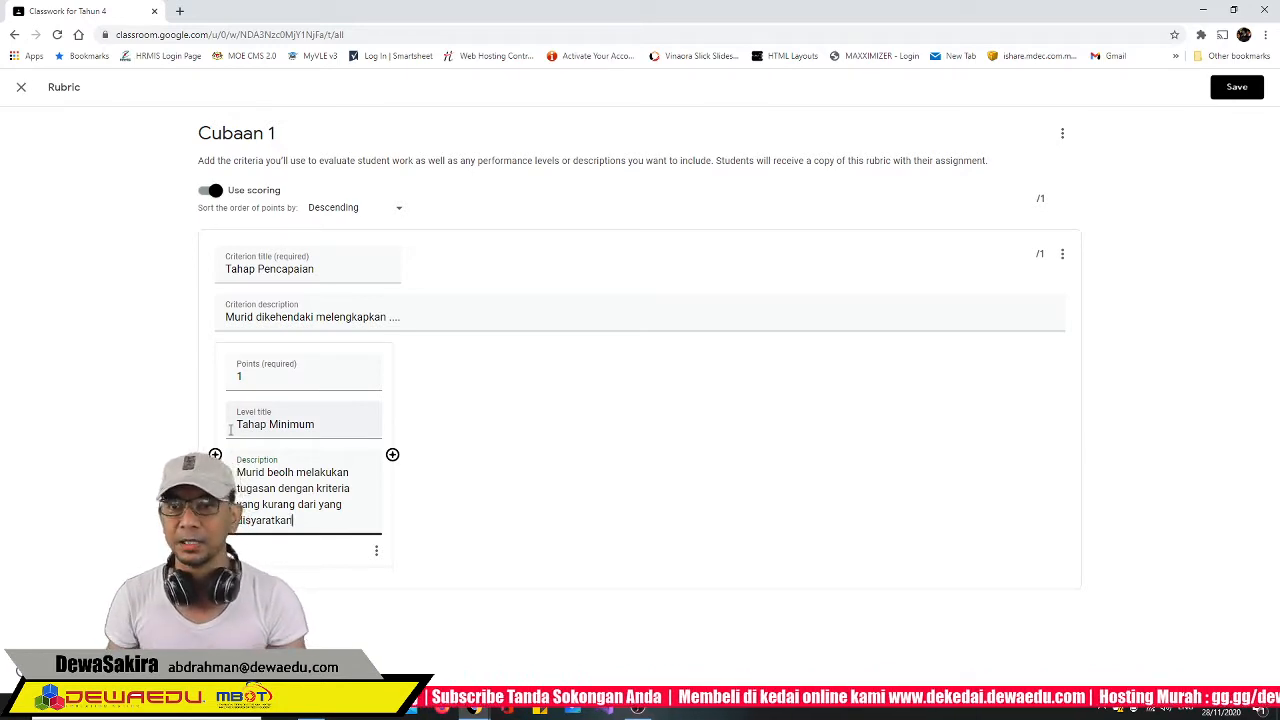
Add a 2-point level after Tahap Minimum, titled "Memuaskan" and described as "Bla"
left_click(393, 456)
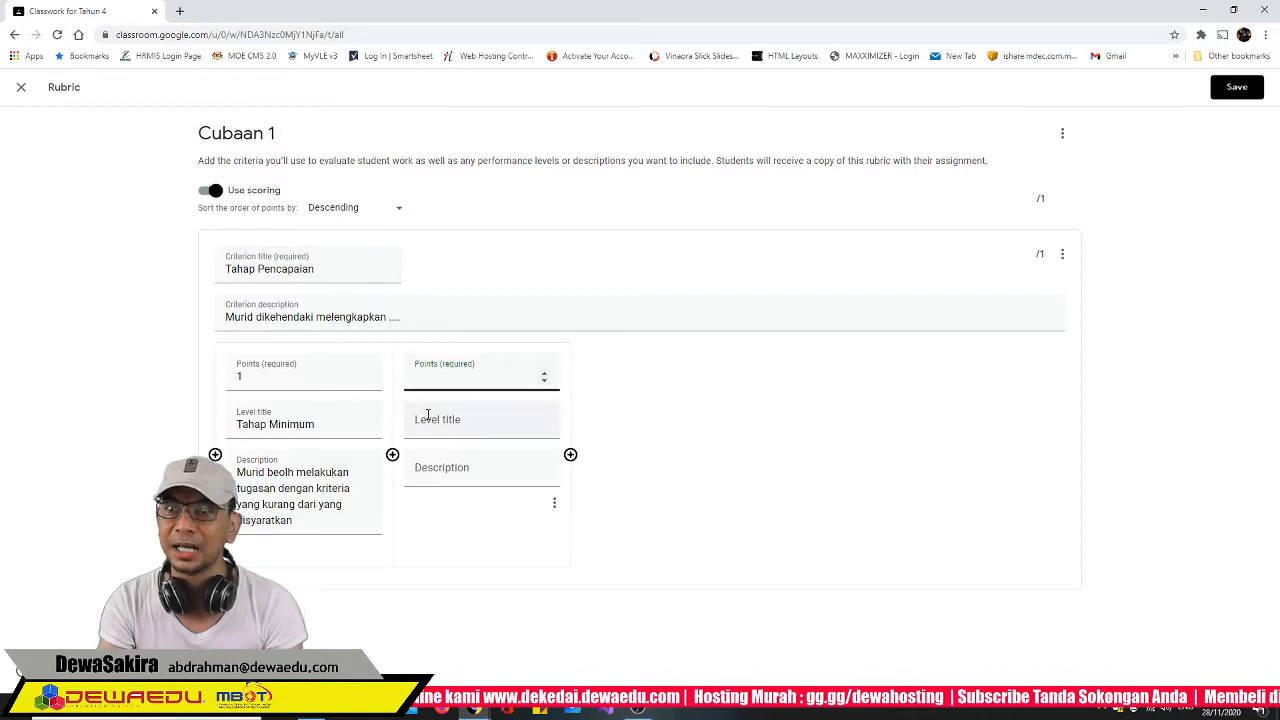
type("2")
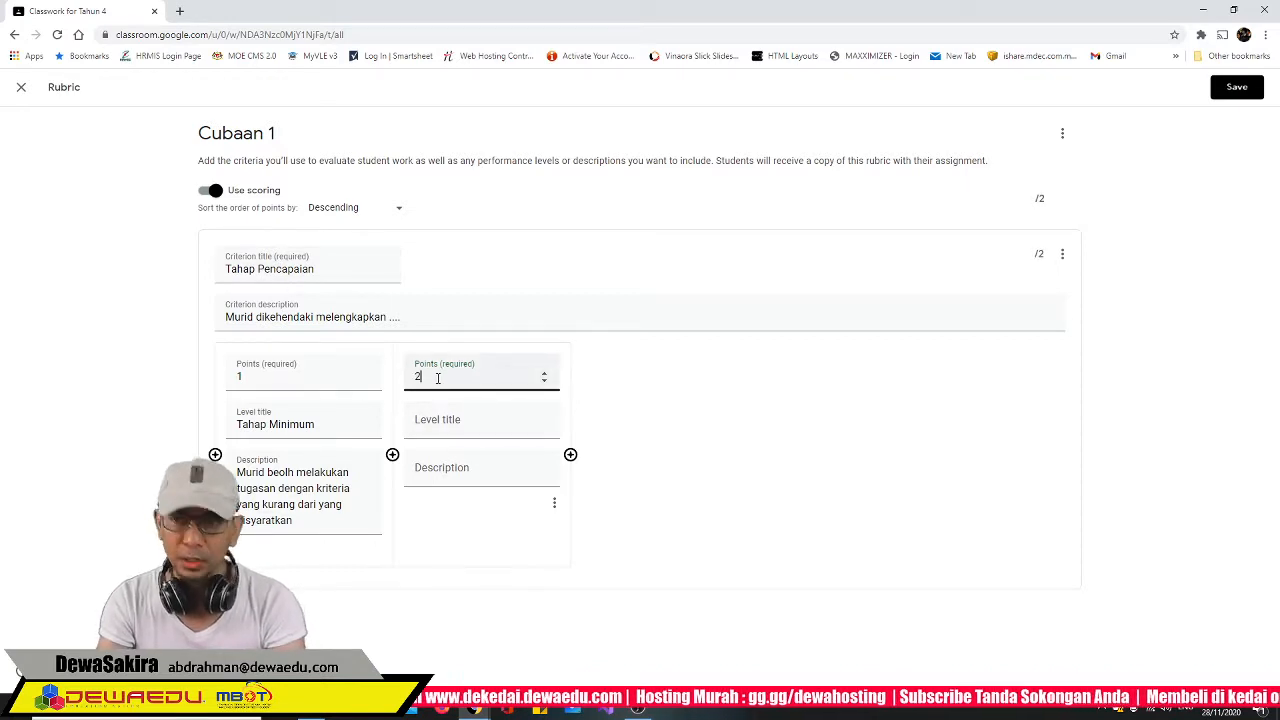
left_click(433, 425)
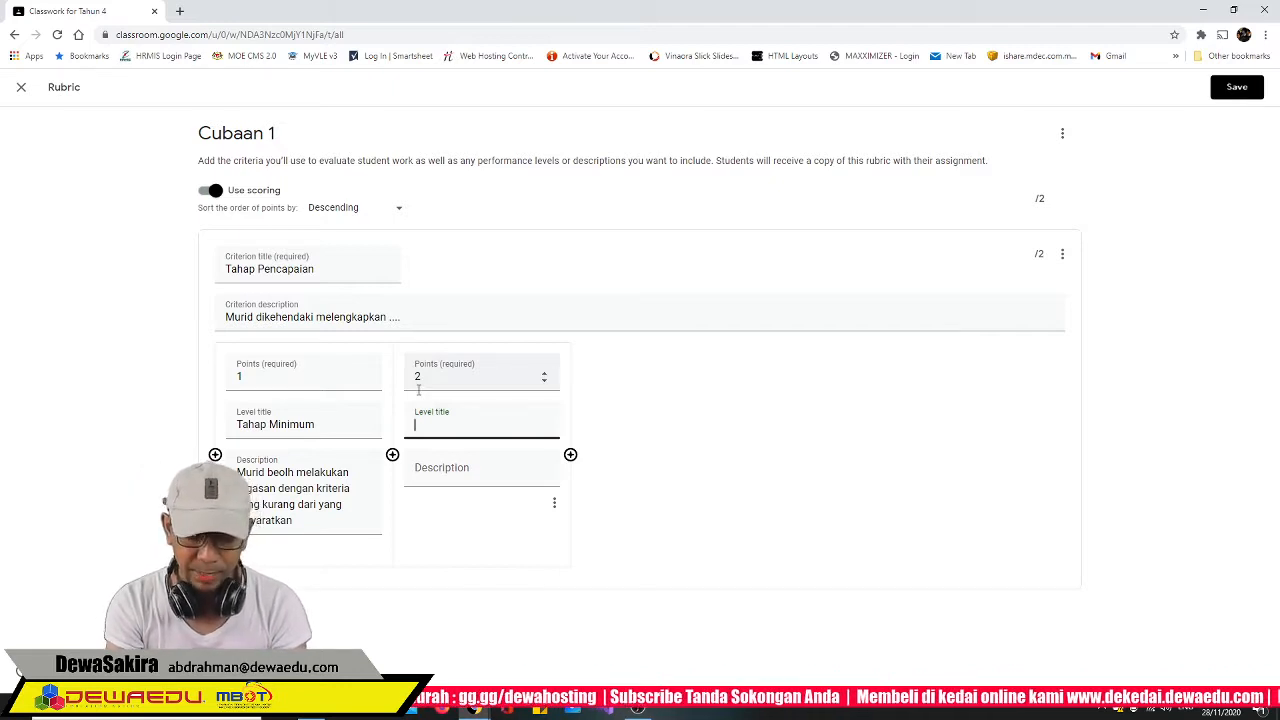
type("Memua")
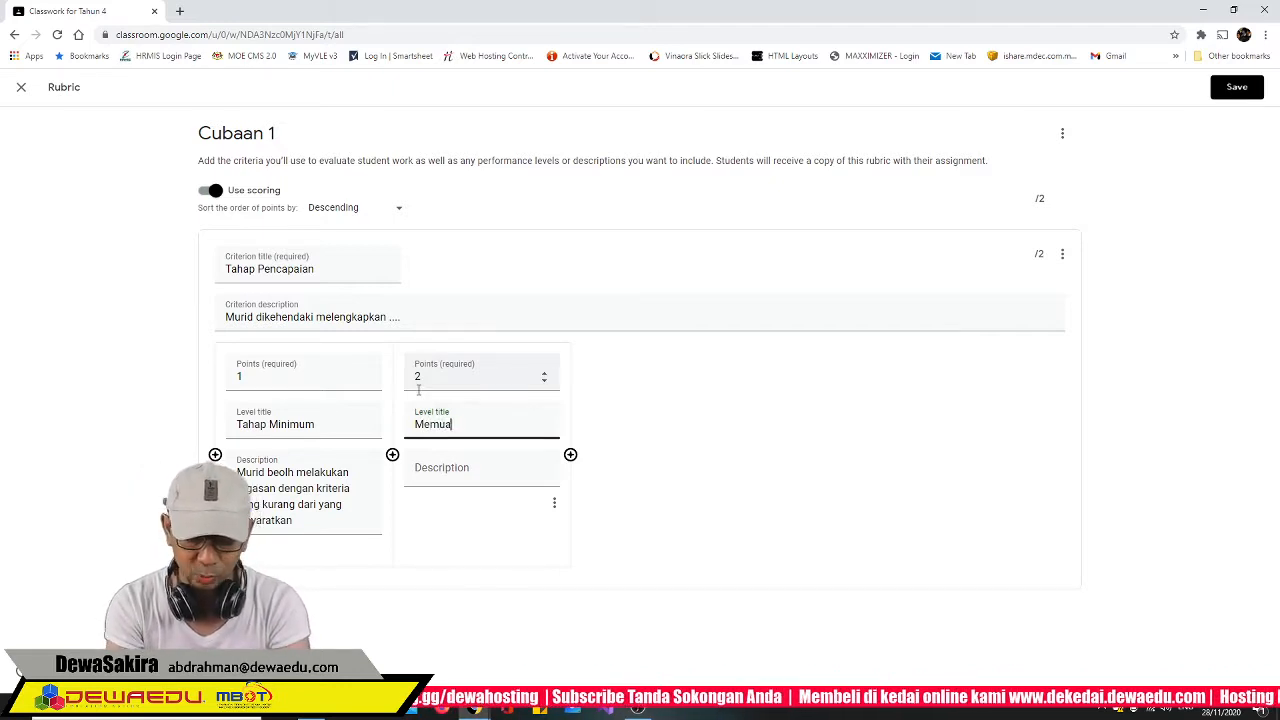
type("skan")
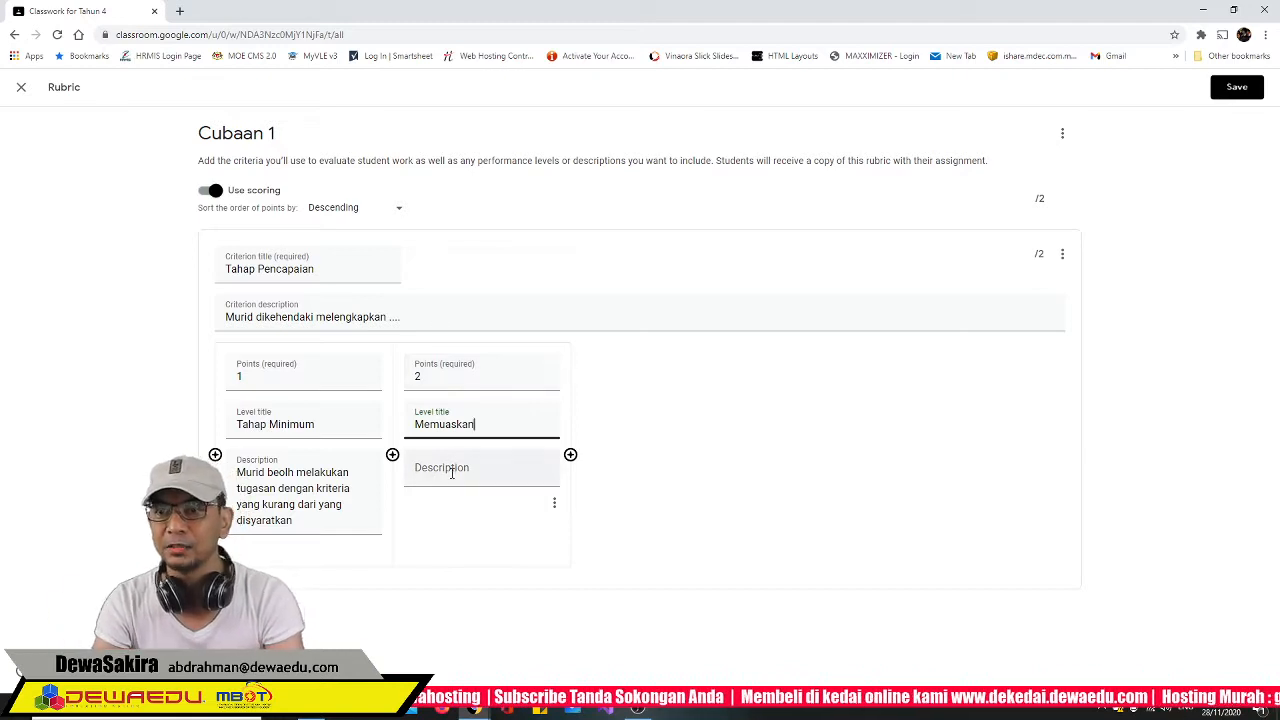
left_click(437, 467)
type("Bla")
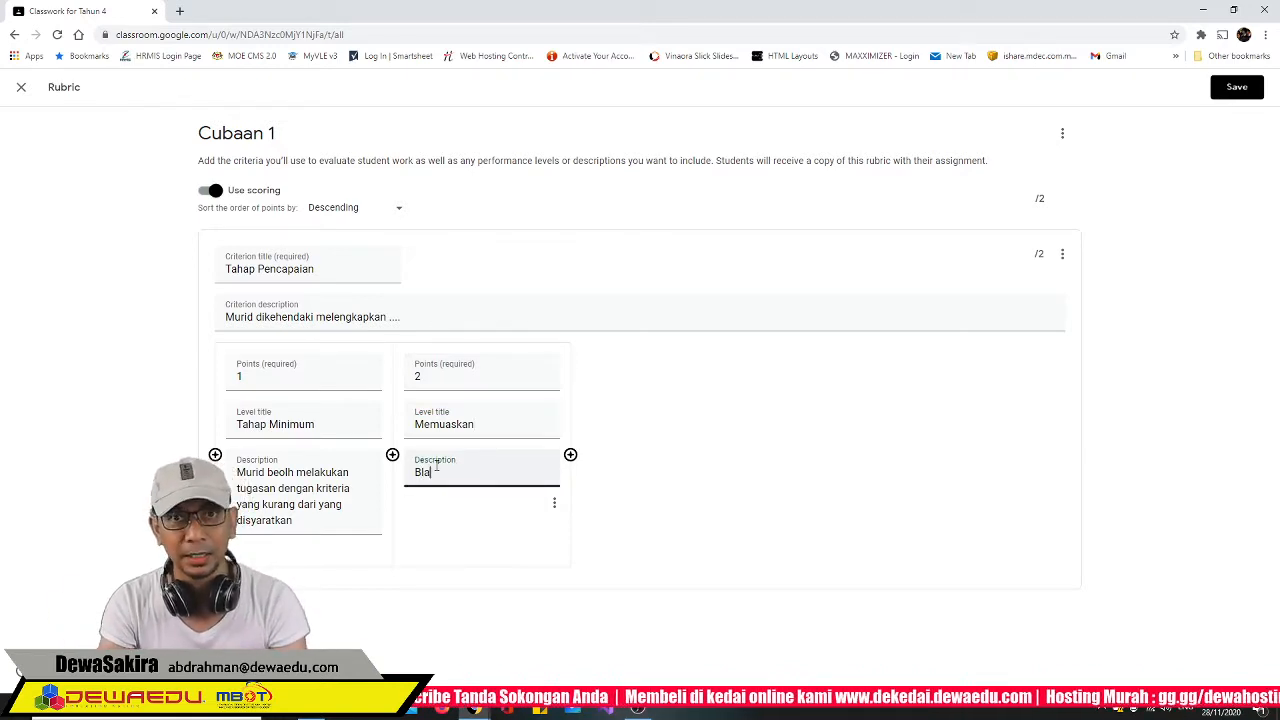
Add a 3-point level after Memuaskan, titled "Baik" and described as "Blaaaa"
left_click(570, 454)
type("3")
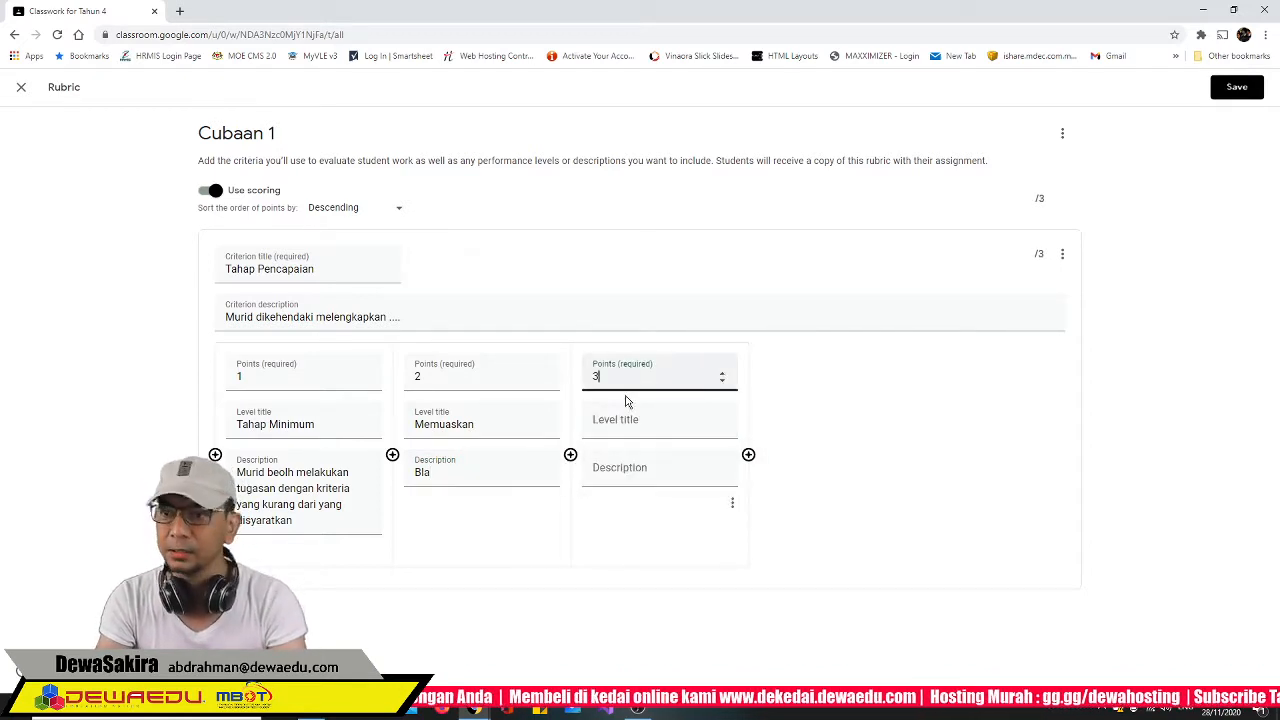
left_click(621, 423)
type("Baik")
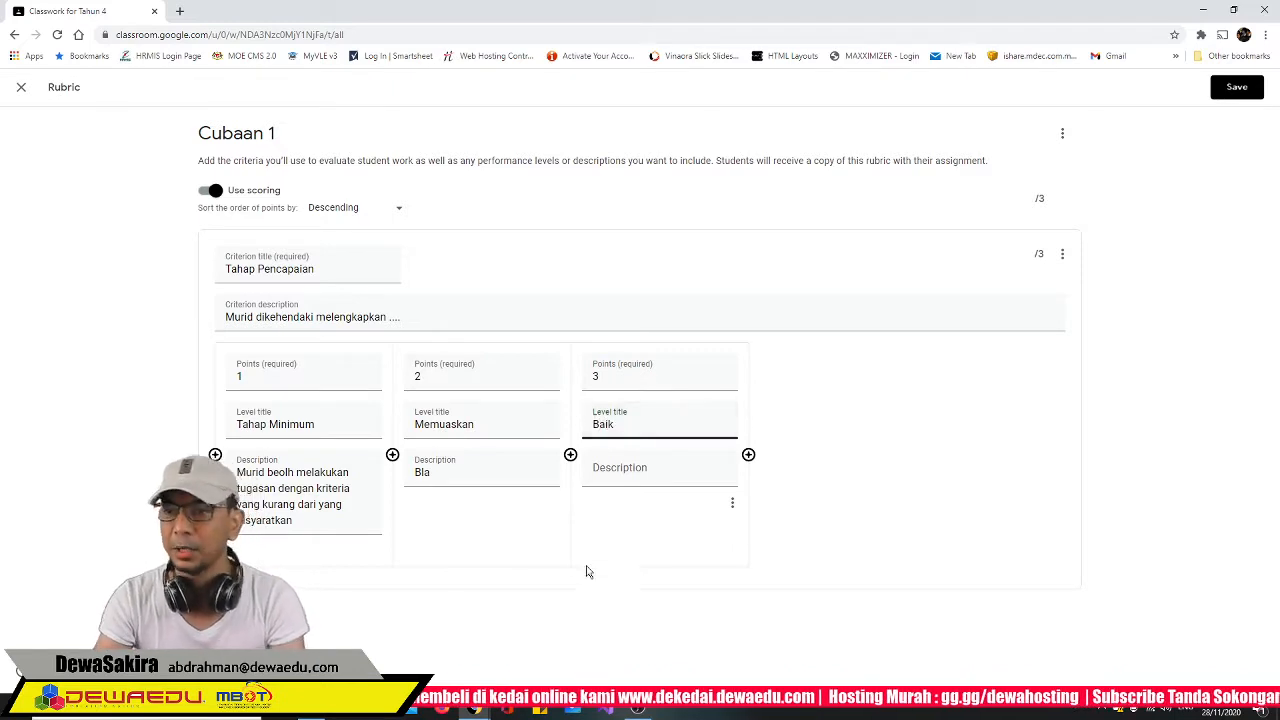
left_click(605, 497)
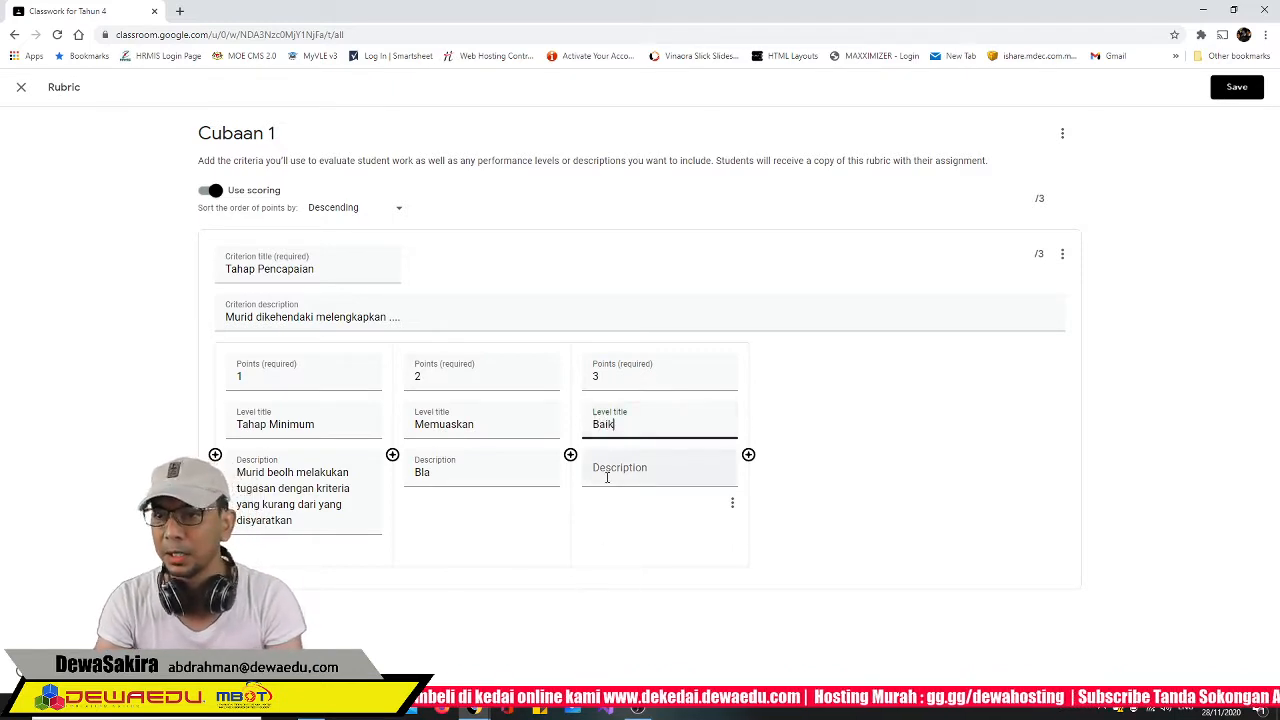
type("Blaaaa")
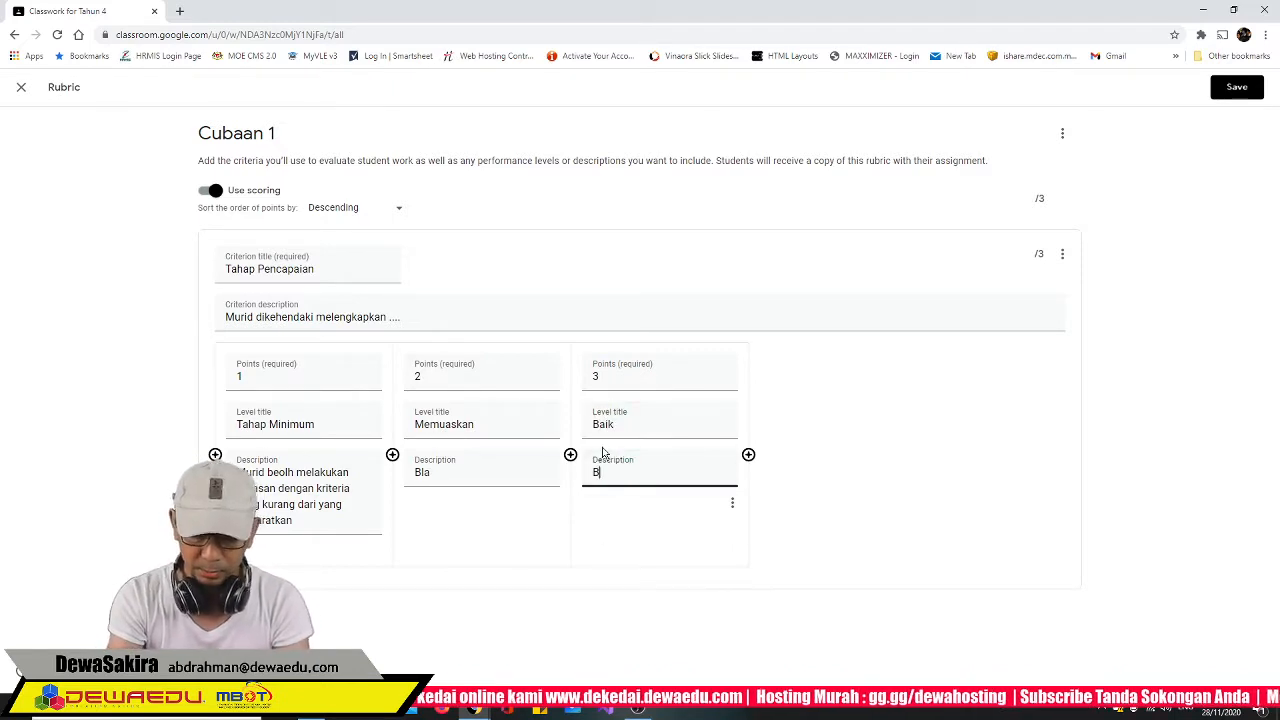
Add three more levels after Baik, worth 4, 5 and 6 points
left_click(748, 455)
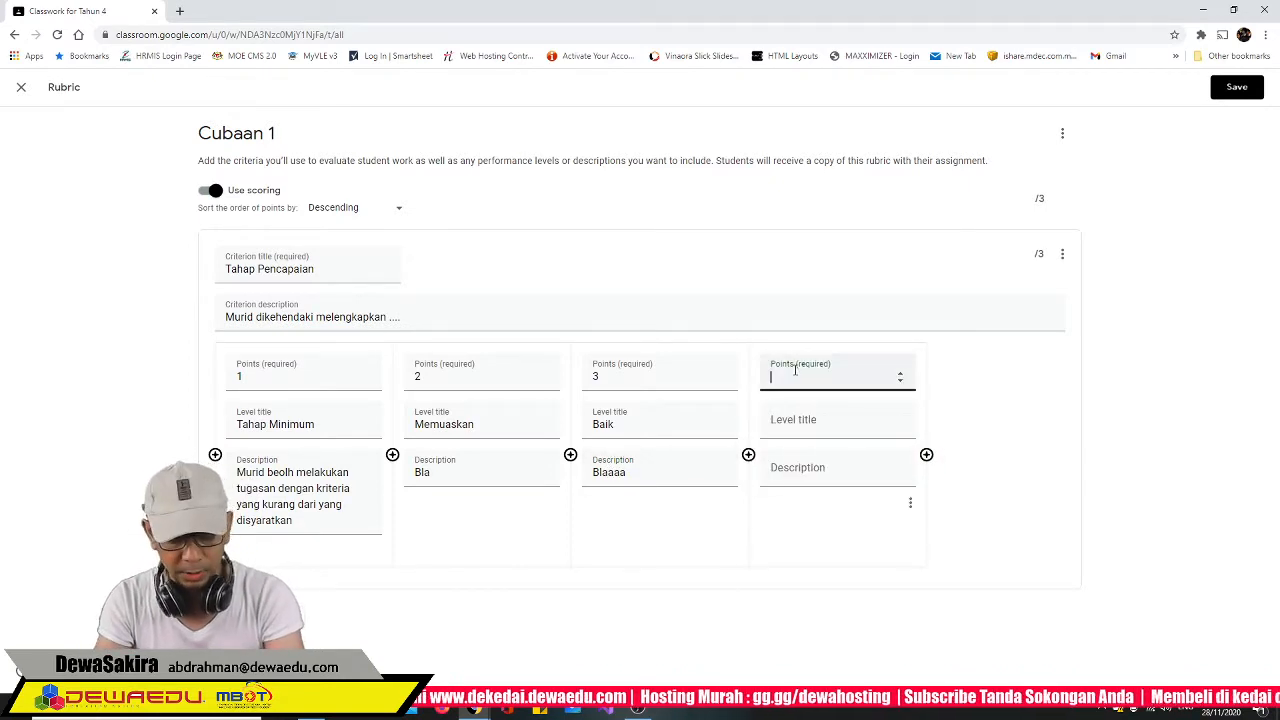
type("4")
left_click(926, 455)
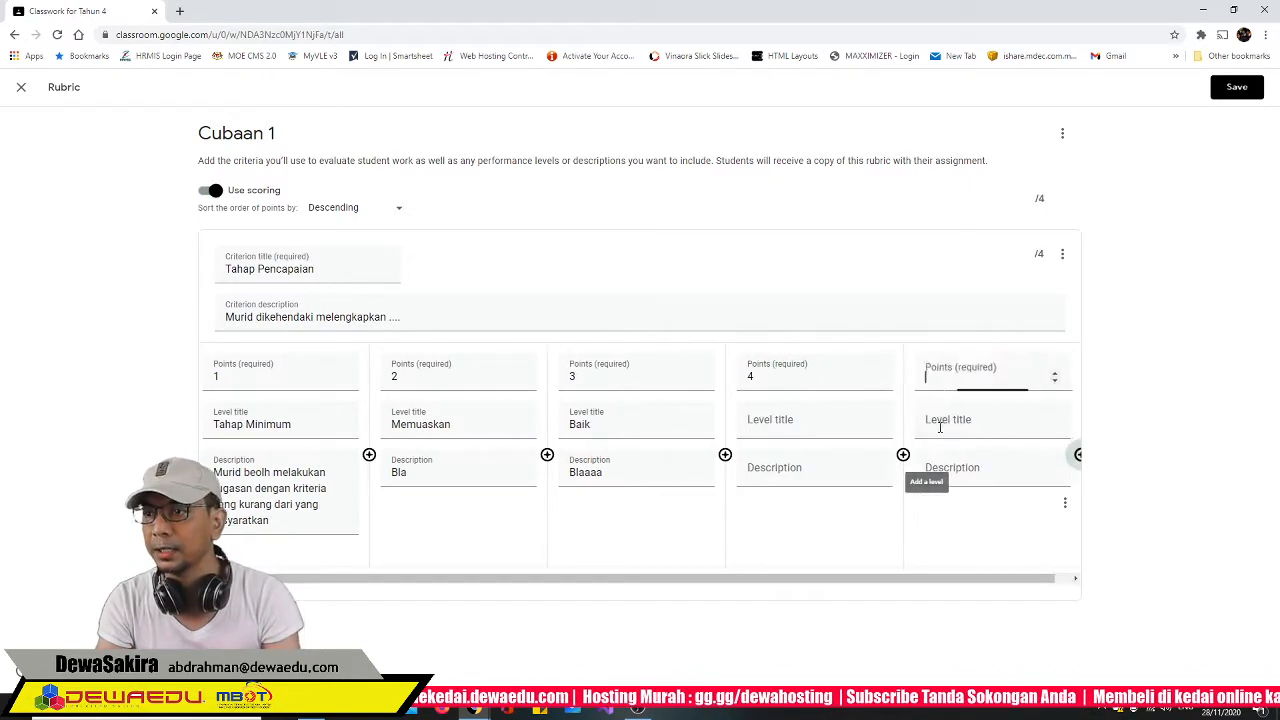
type("5")
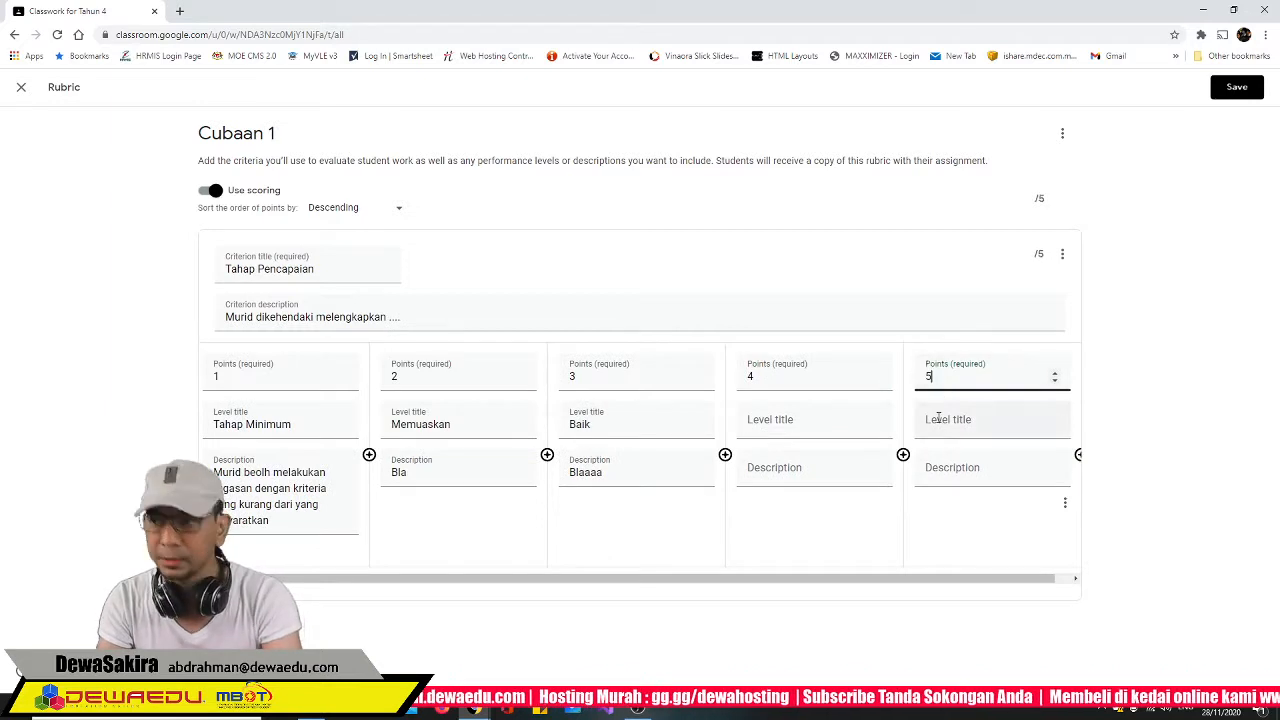
left_click(1076, 455)
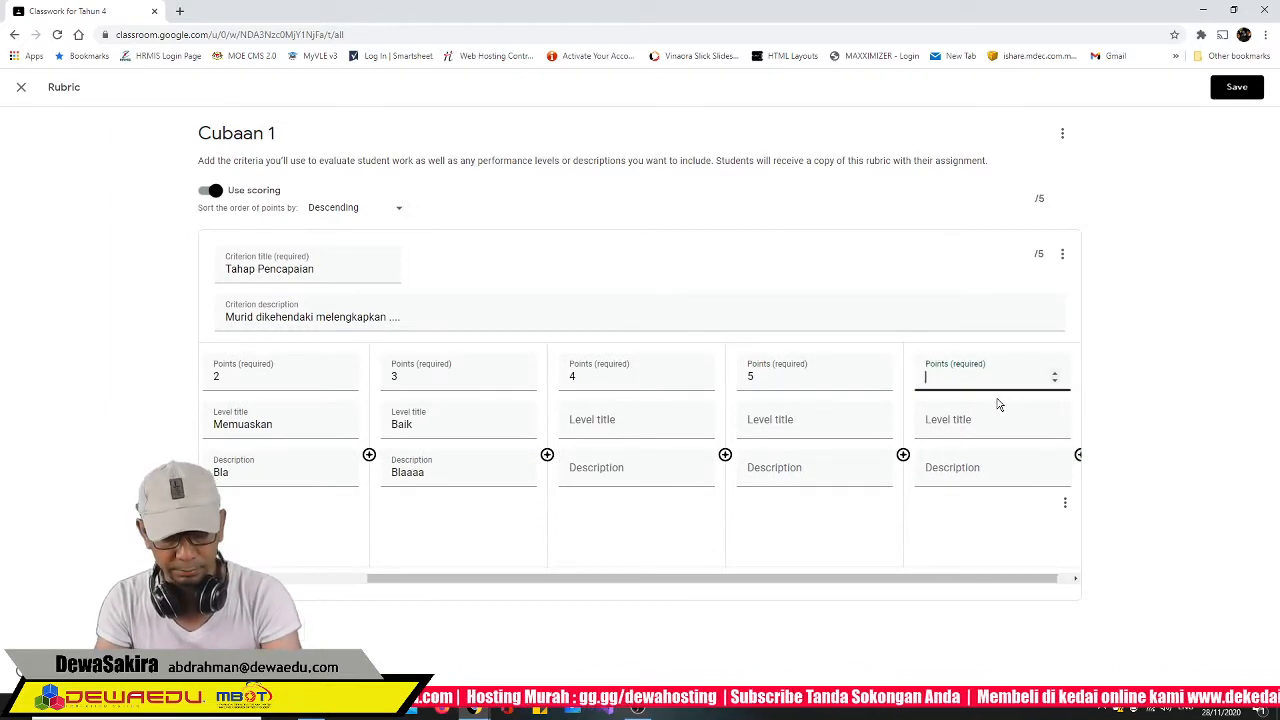
type("6")
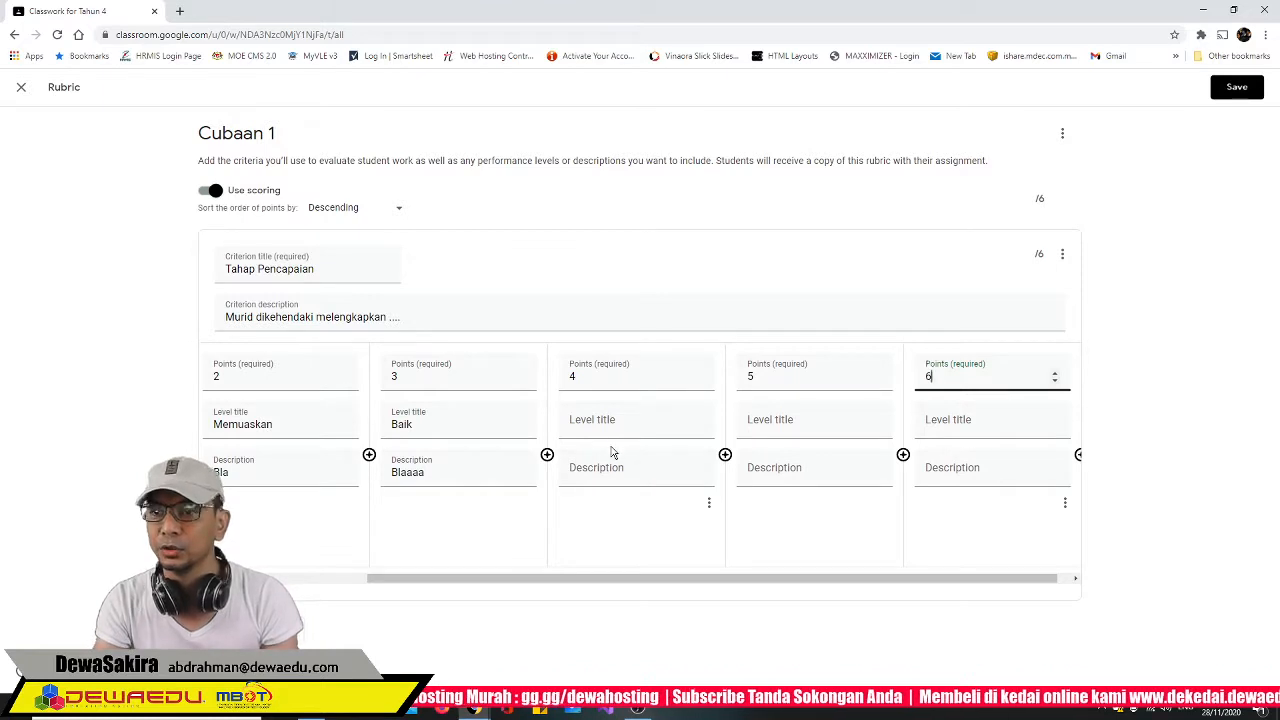
Title the 6-point level "Cemerlang" and the 5-point level "Terpuji"
left_click(932, 422)
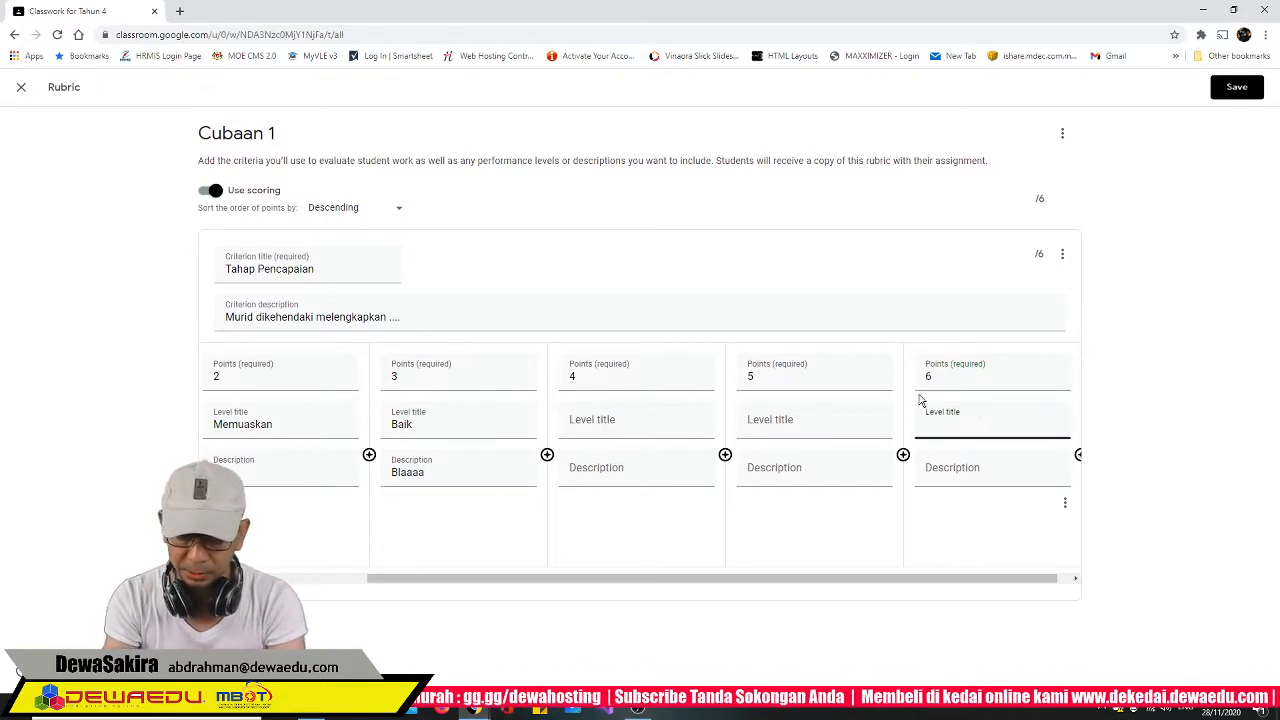
type("Cemerlang")
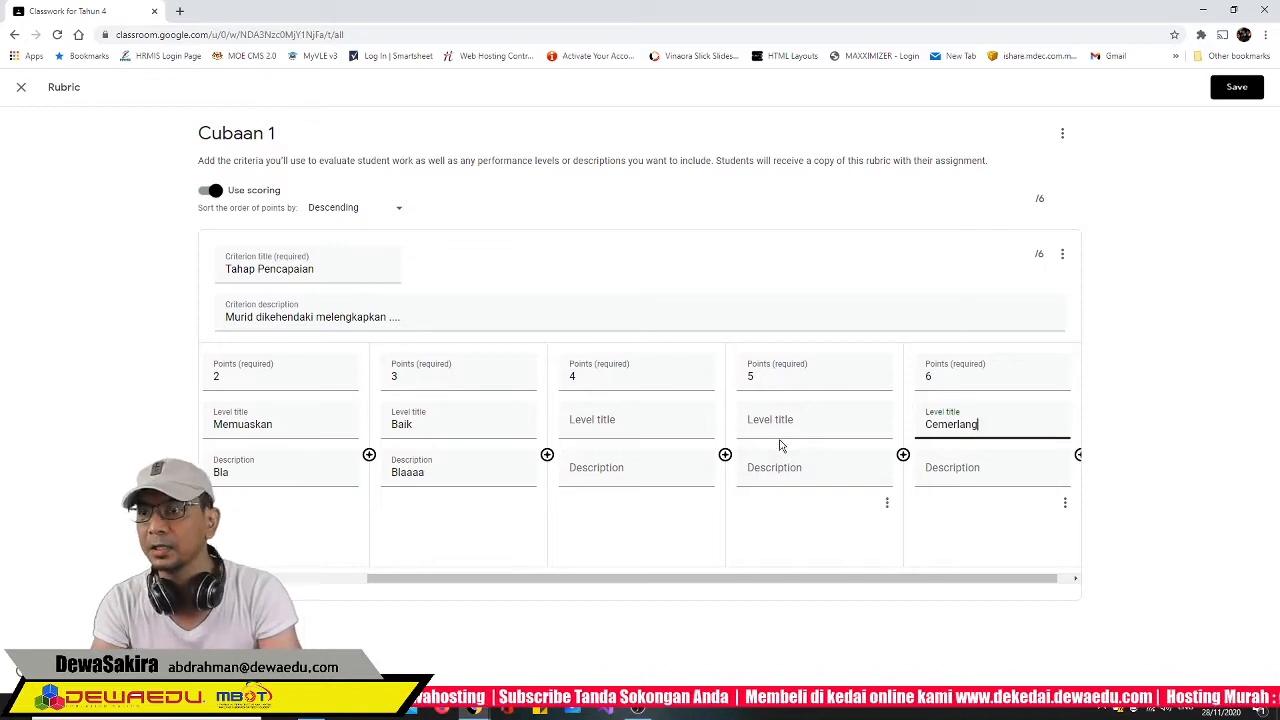
scroll(770, 430, "left", 3)
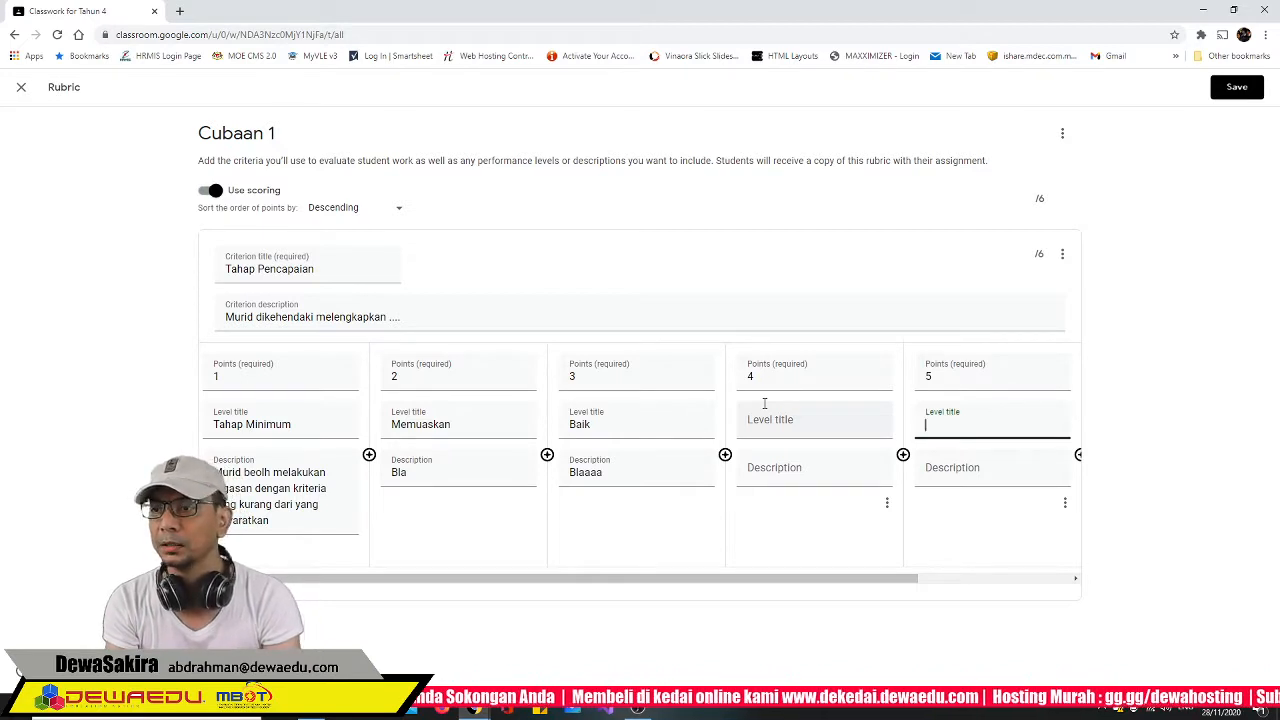
type("T")
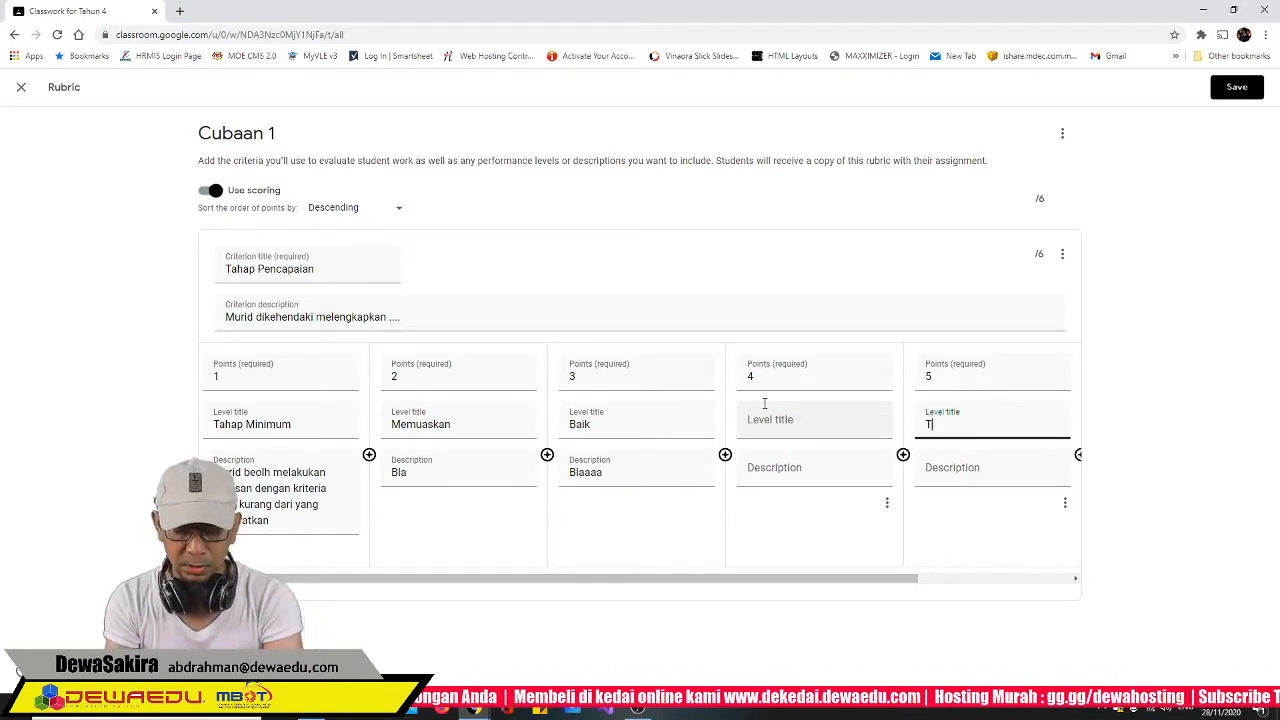
type("erpuji")
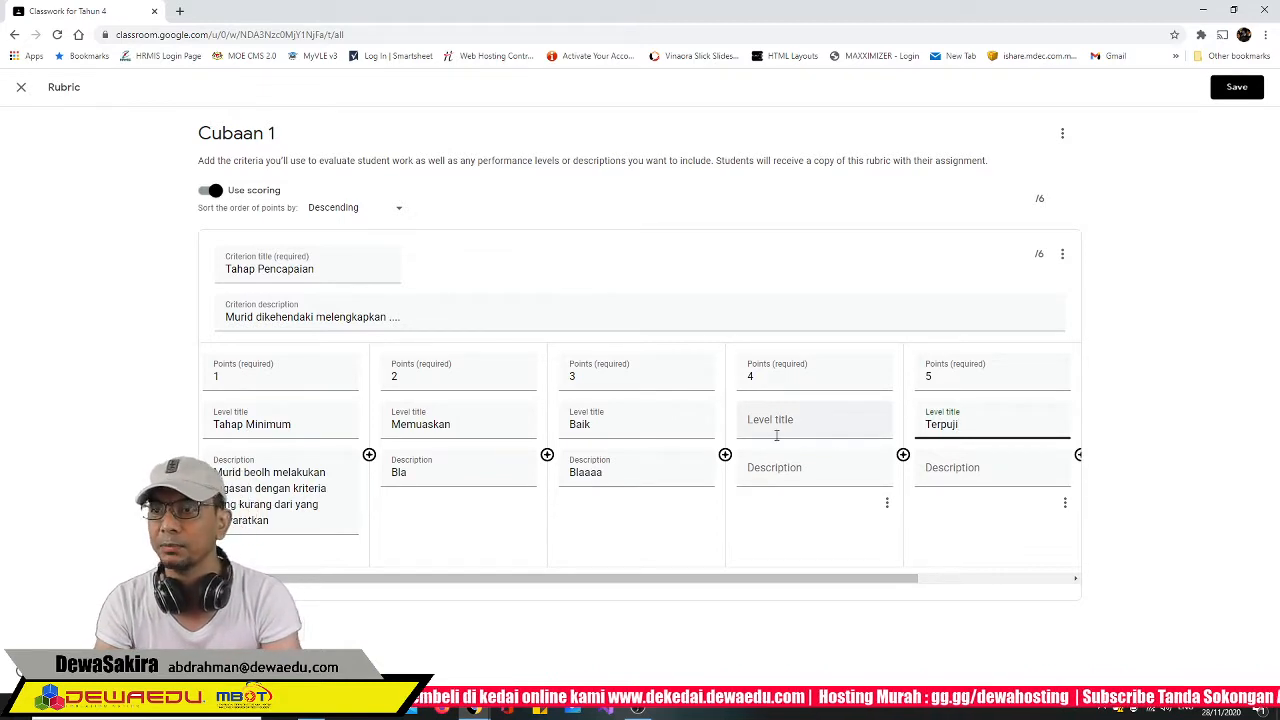
Title the 4-point level "Sangat Baik"
left_click(764, 416)
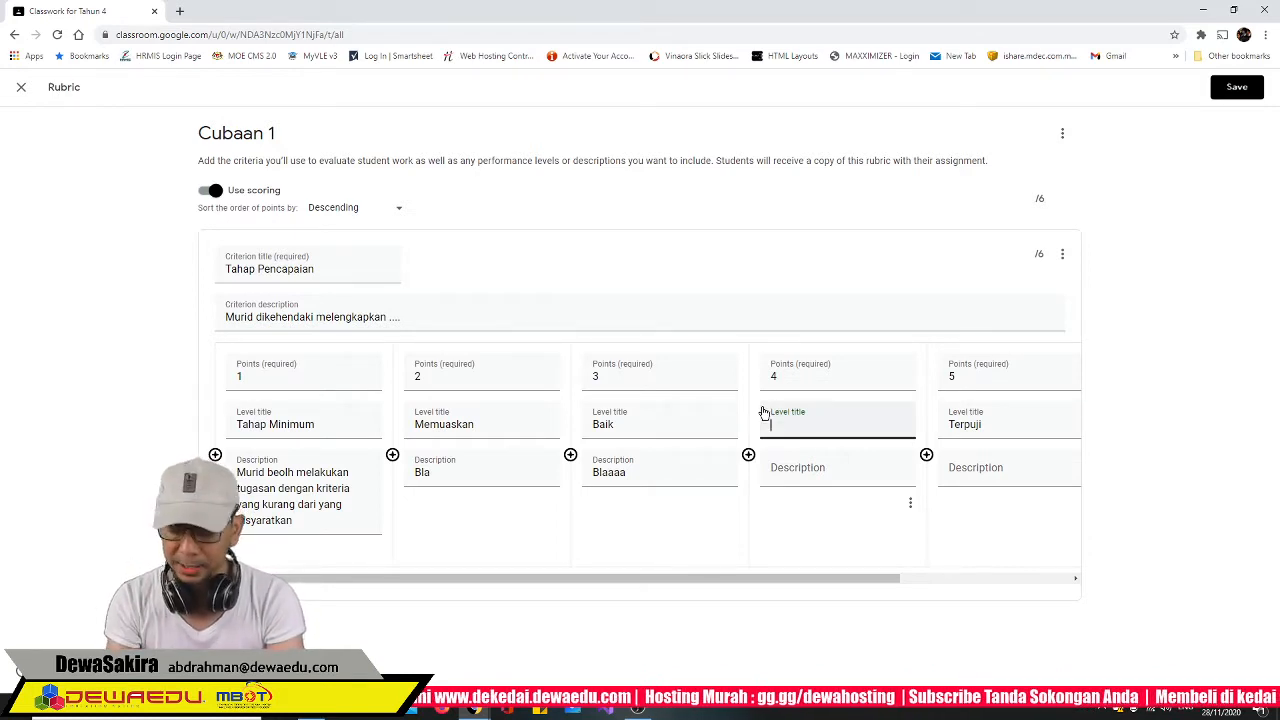
type("Sangat")
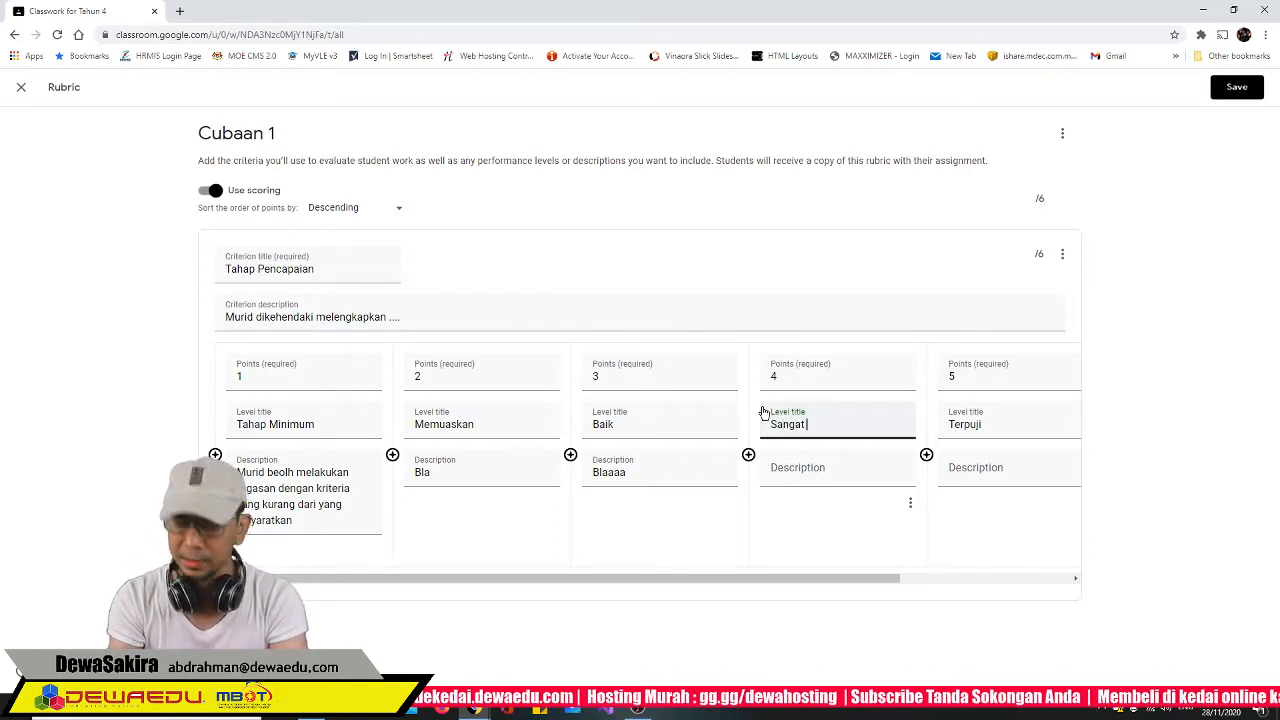
type(" Baik")
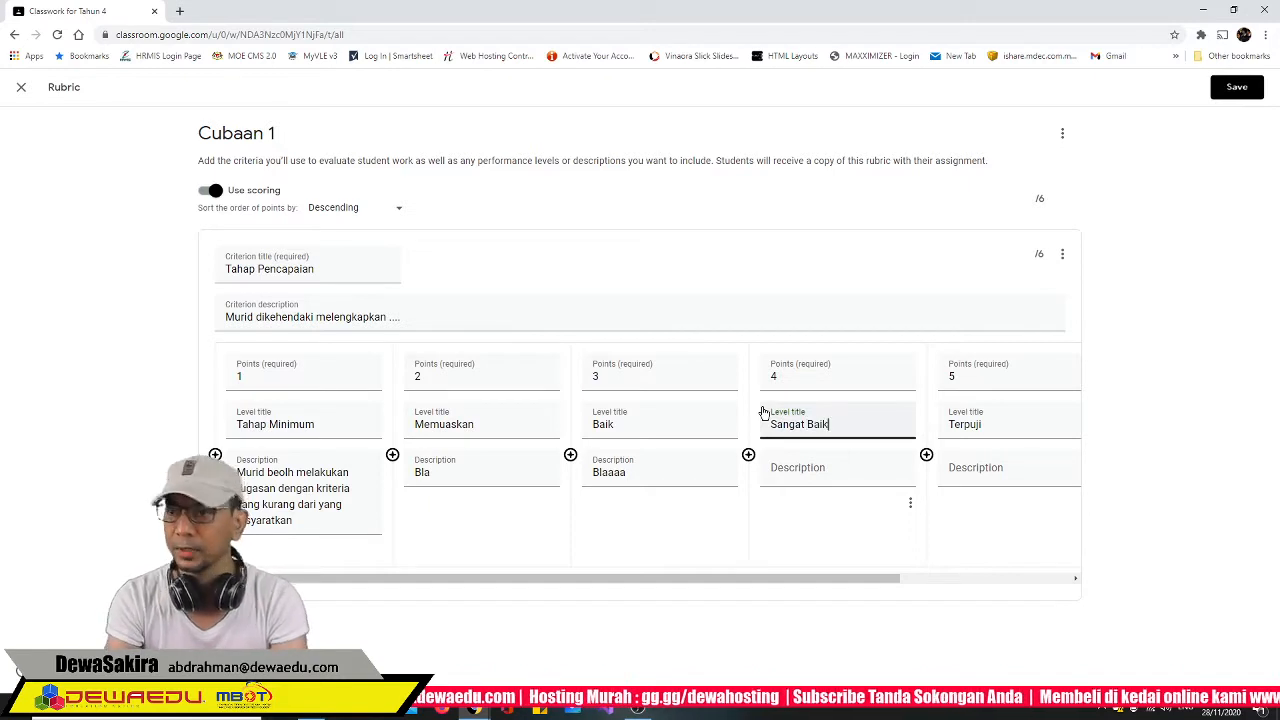
Describe the Sangat Baik level as "bbbb" and the Terpuji level as "ccc"
left_click(791, 480)
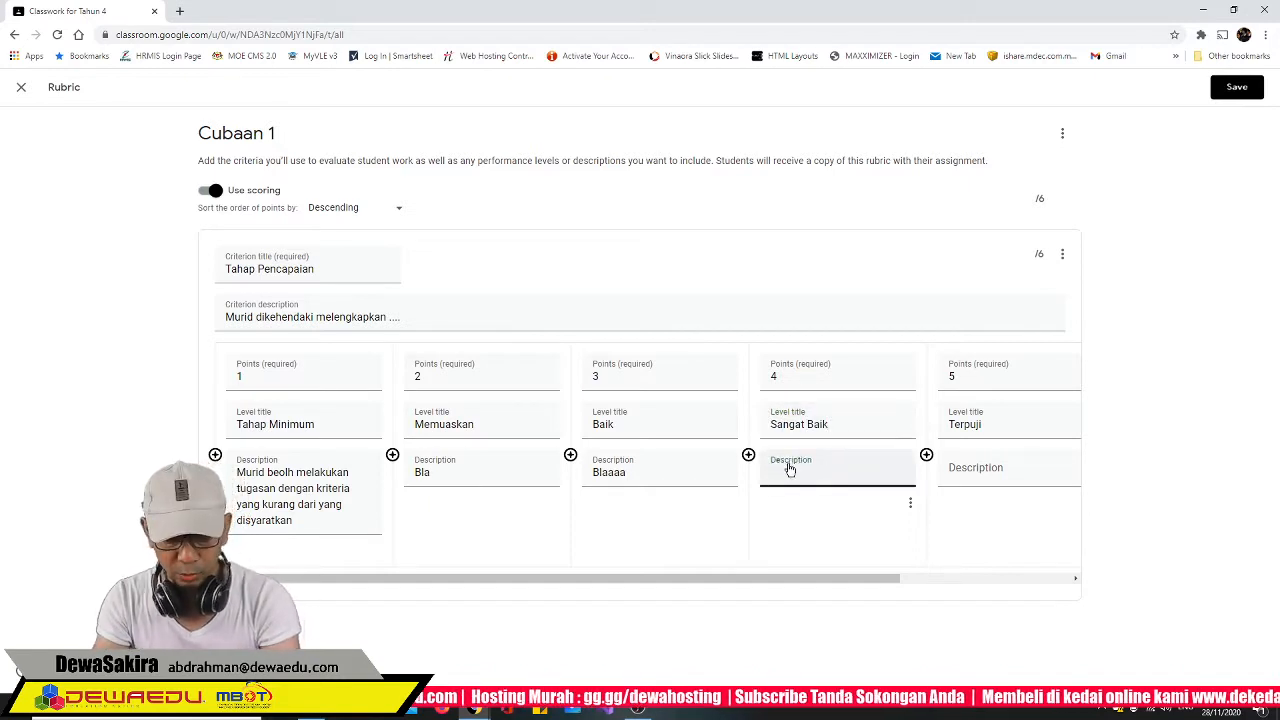
type("bbbb")
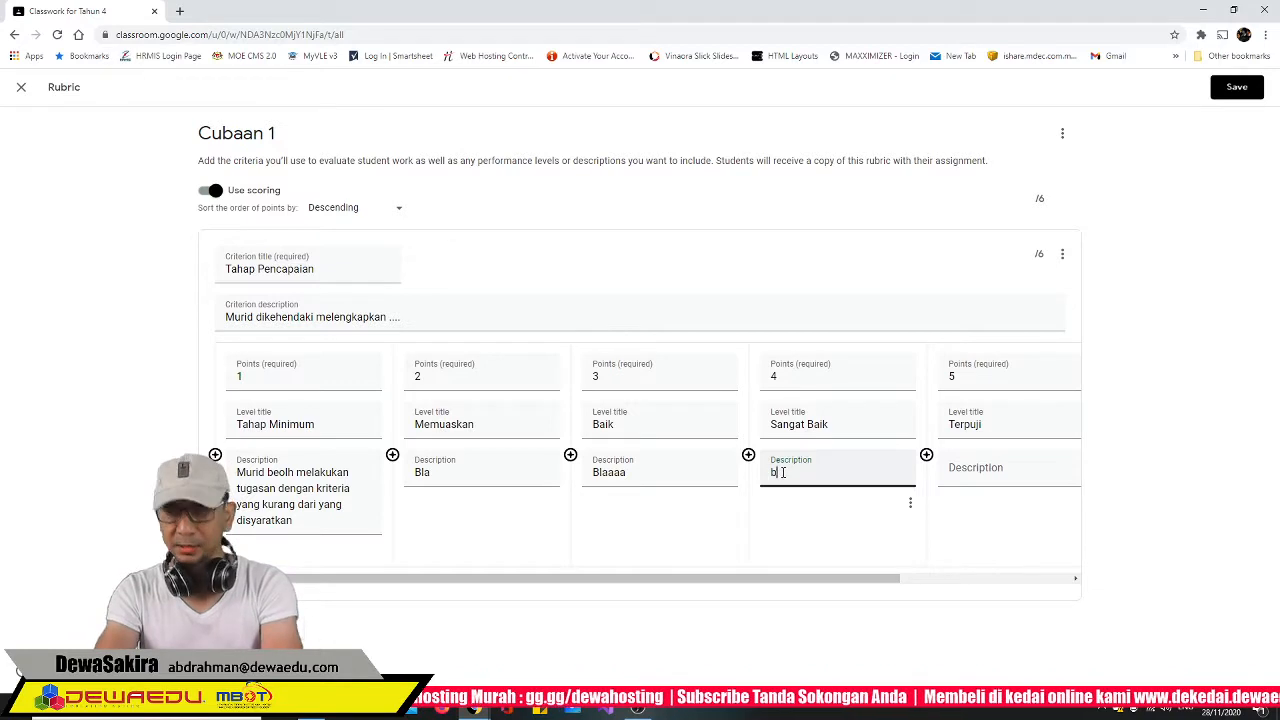
left_click(941, 482)
type("ccc")
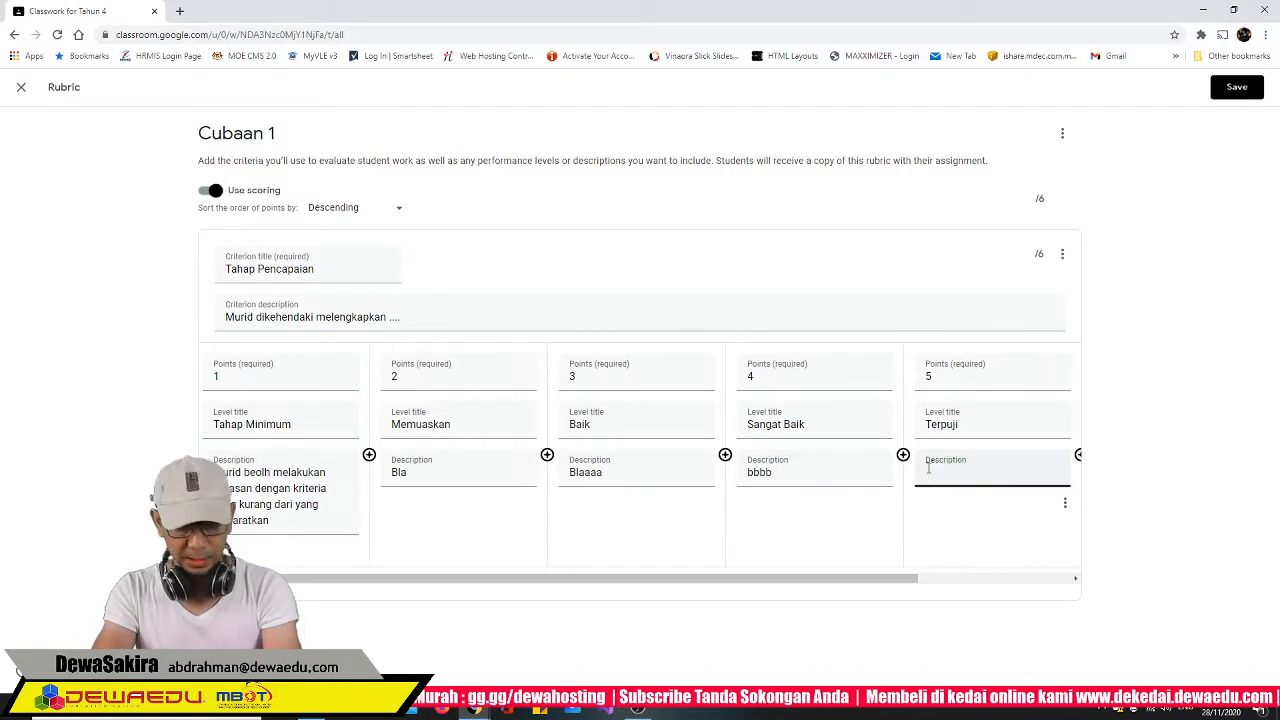
Describe the 6-point Cemerlang level as "cdffgggh" and save the rubric
left_click(780, 582)
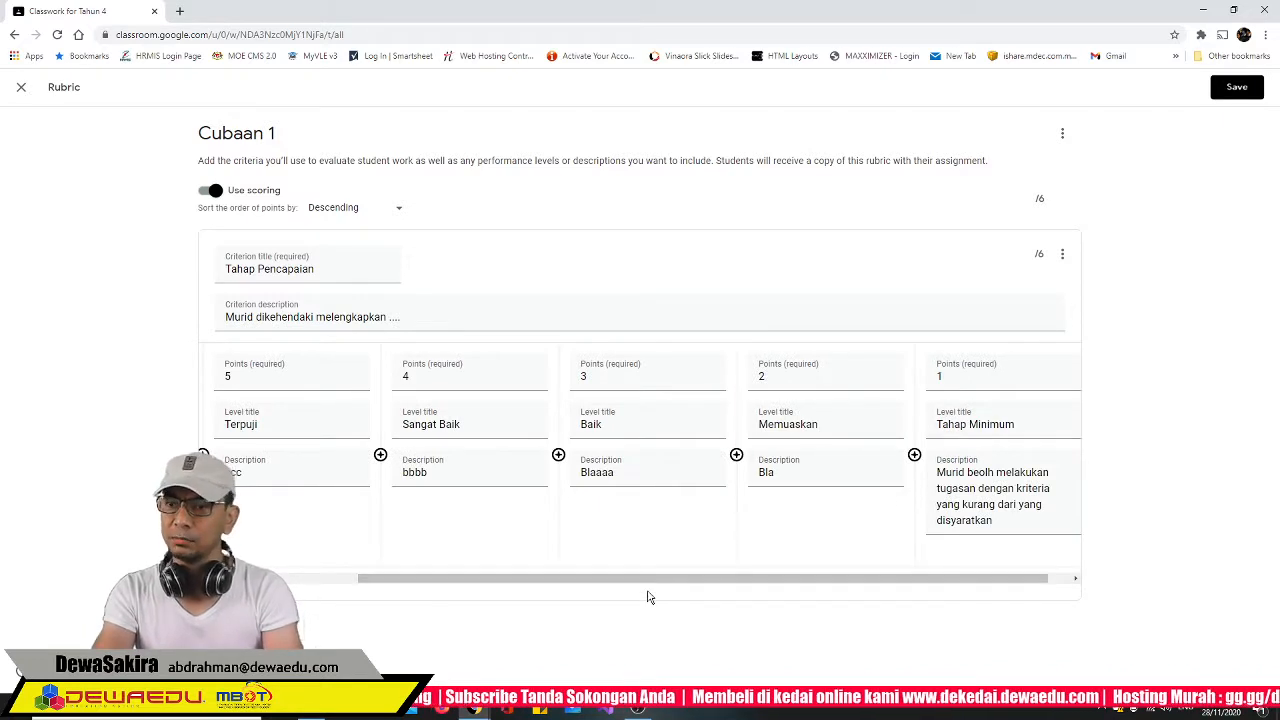
left_click_drag(640, 589, 471, 632)
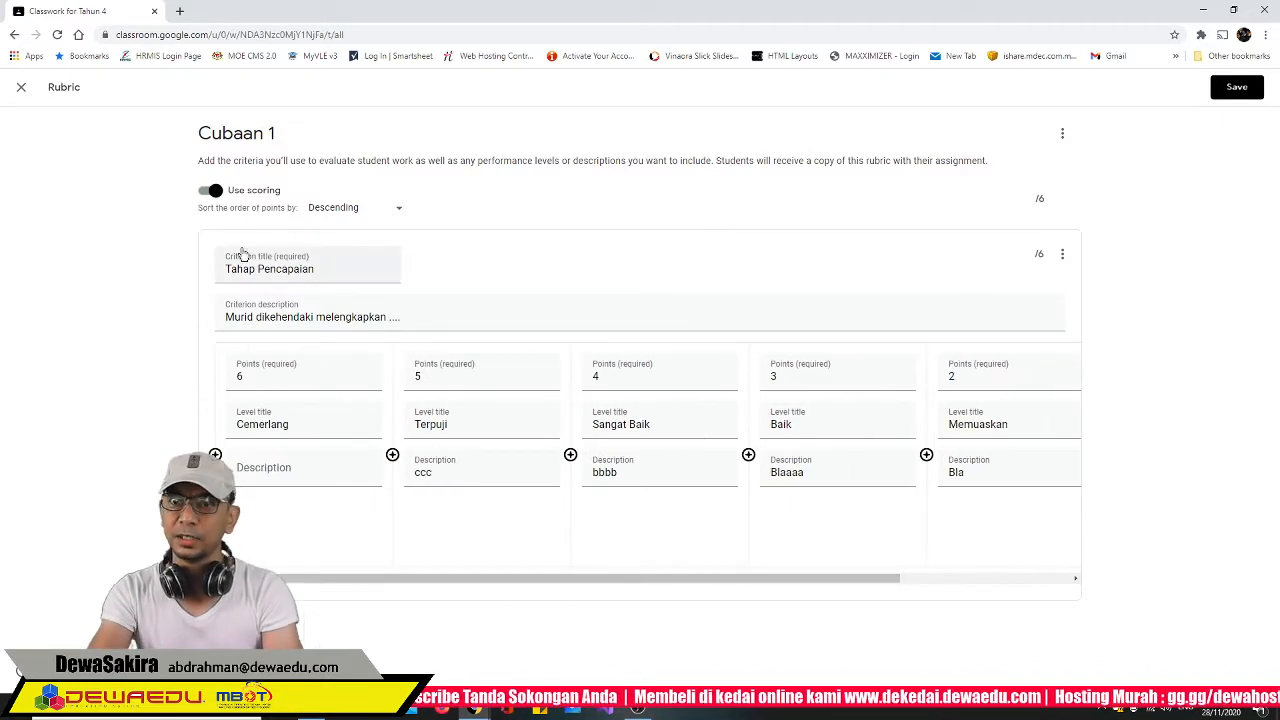
left_click(270, 467)
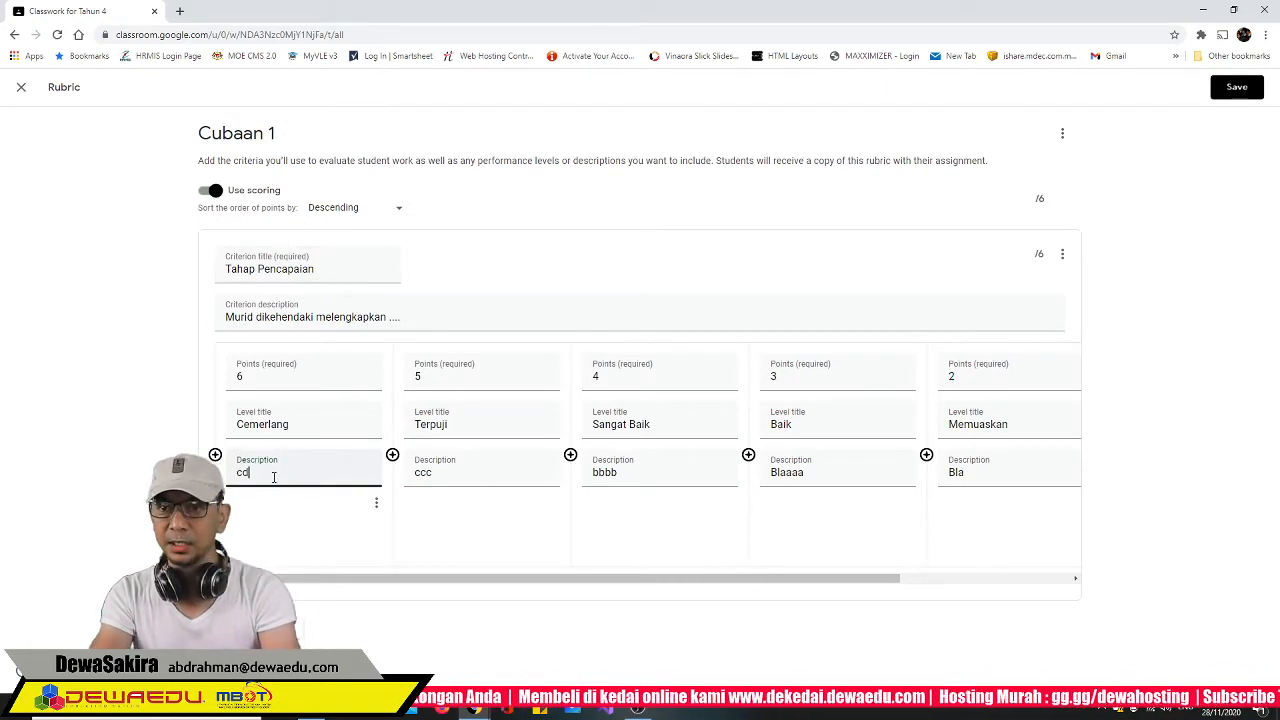
type("cdffgggh")
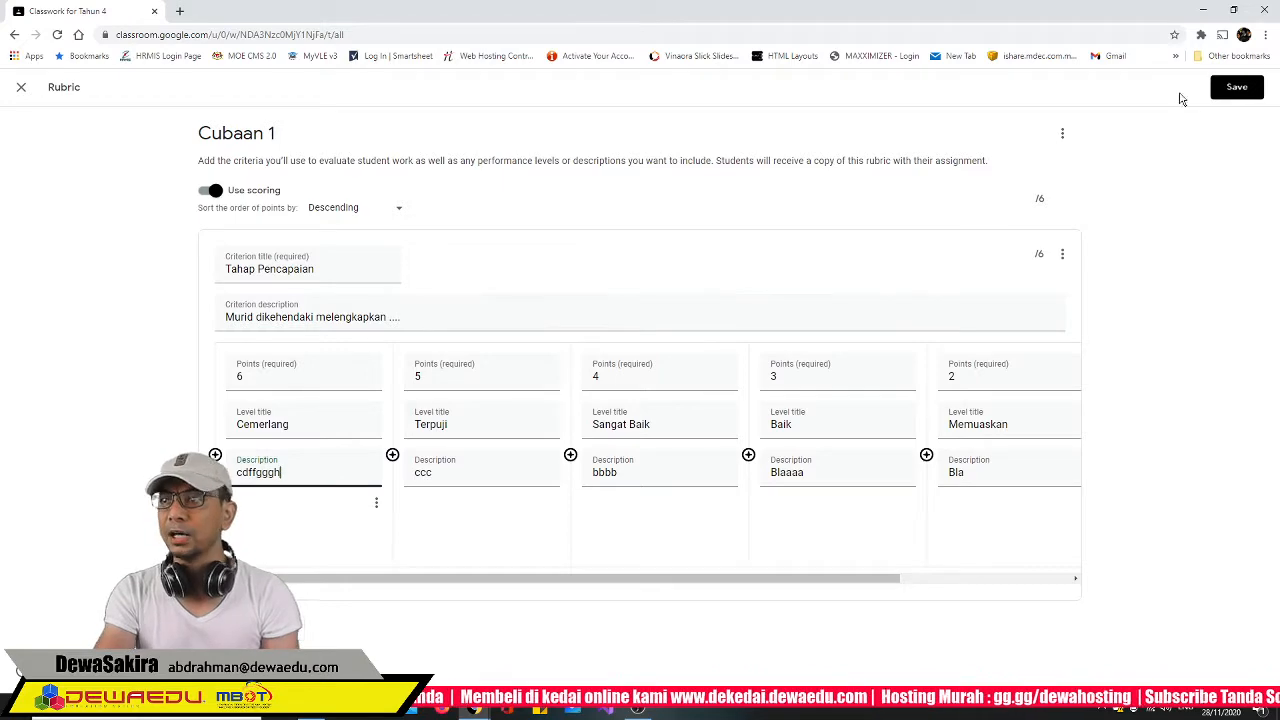
left_click(1217, 91)
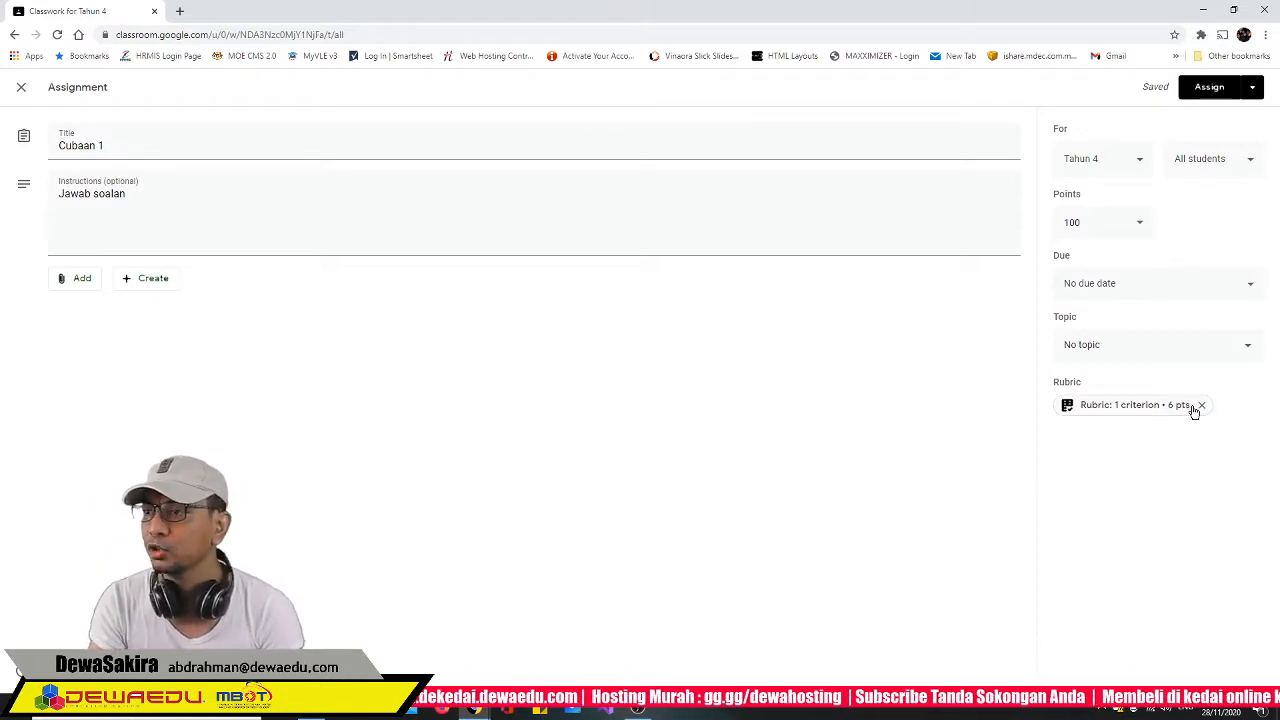
Review the rubric attached to Cubaan 1, close it, and assign the assignment to all Tahun 4 students
left_click(1127, 410)
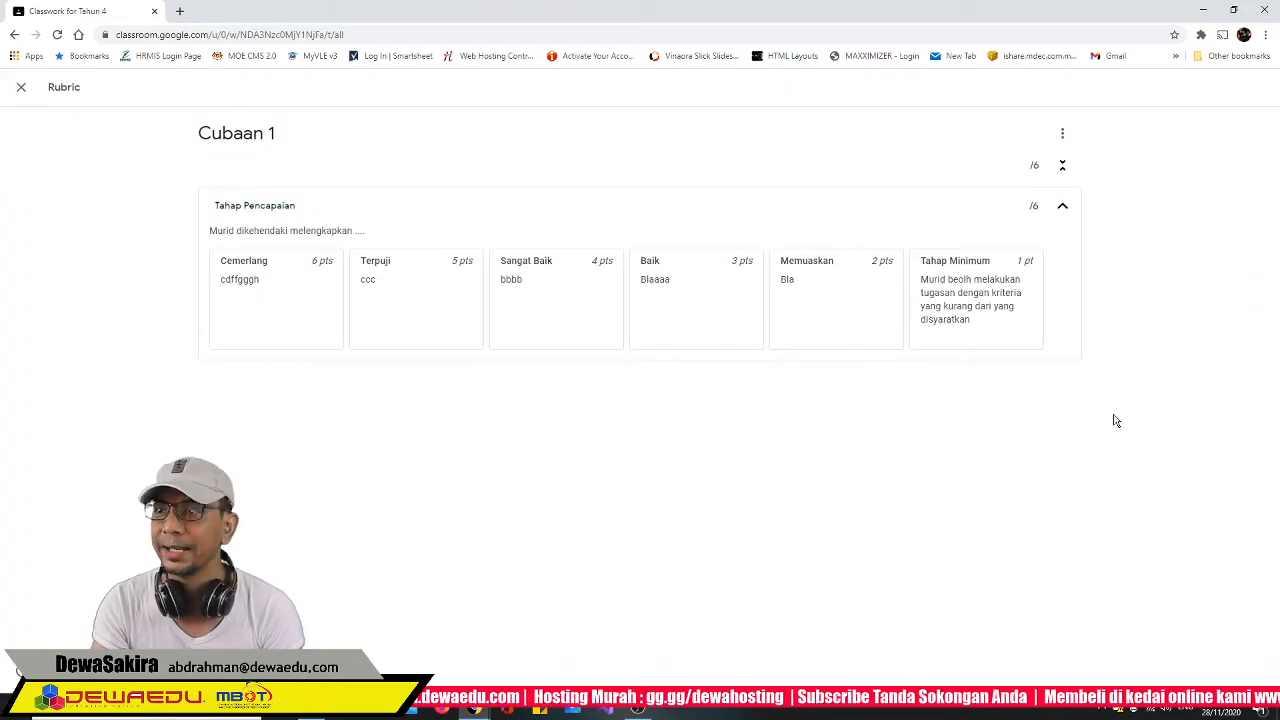
left_click(21, 88)
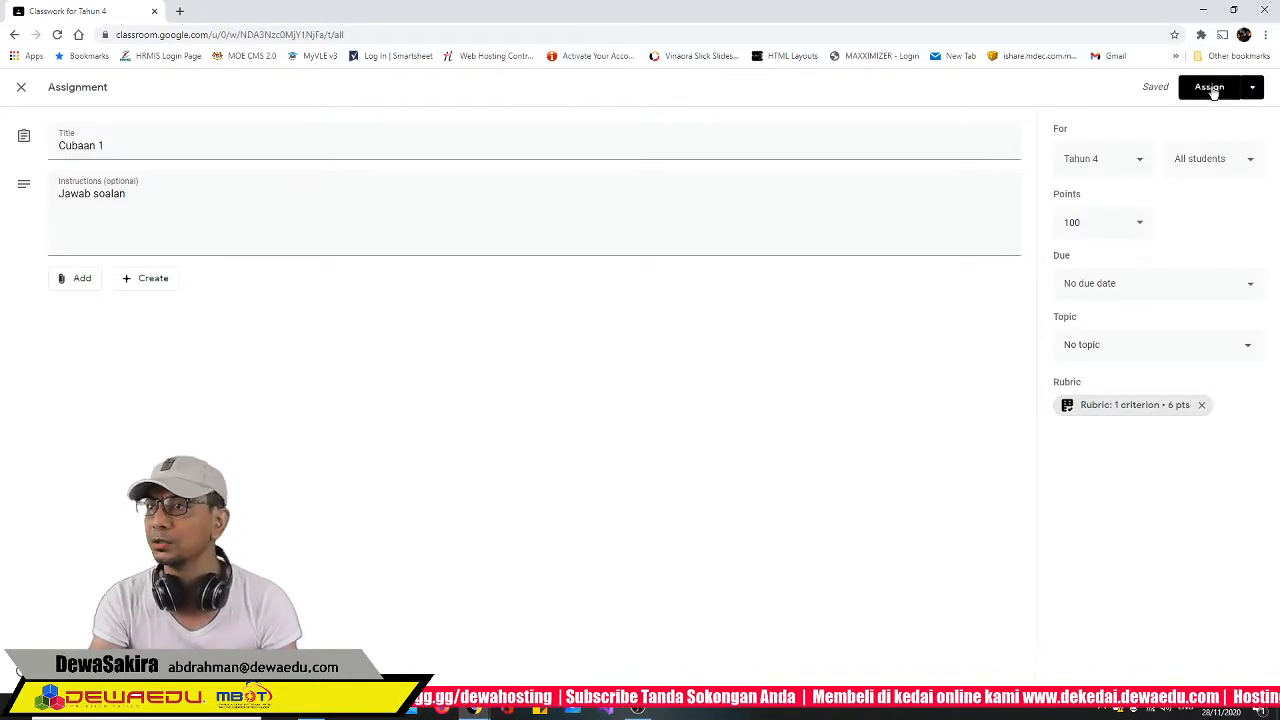
left_click(1210, 88)
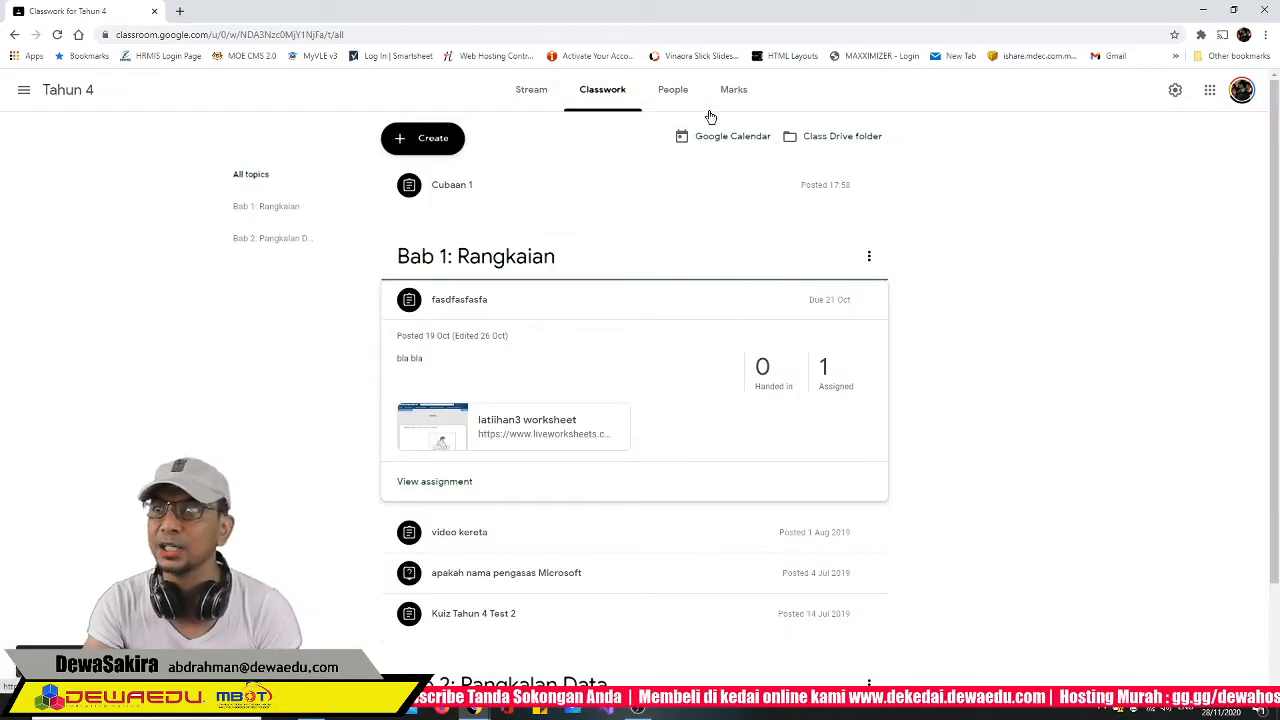
Open the Tahun 4 student's Cubaan 1 work details from the class roster and expand the Tahap Pencapaian criterion
left_click(676, 100)
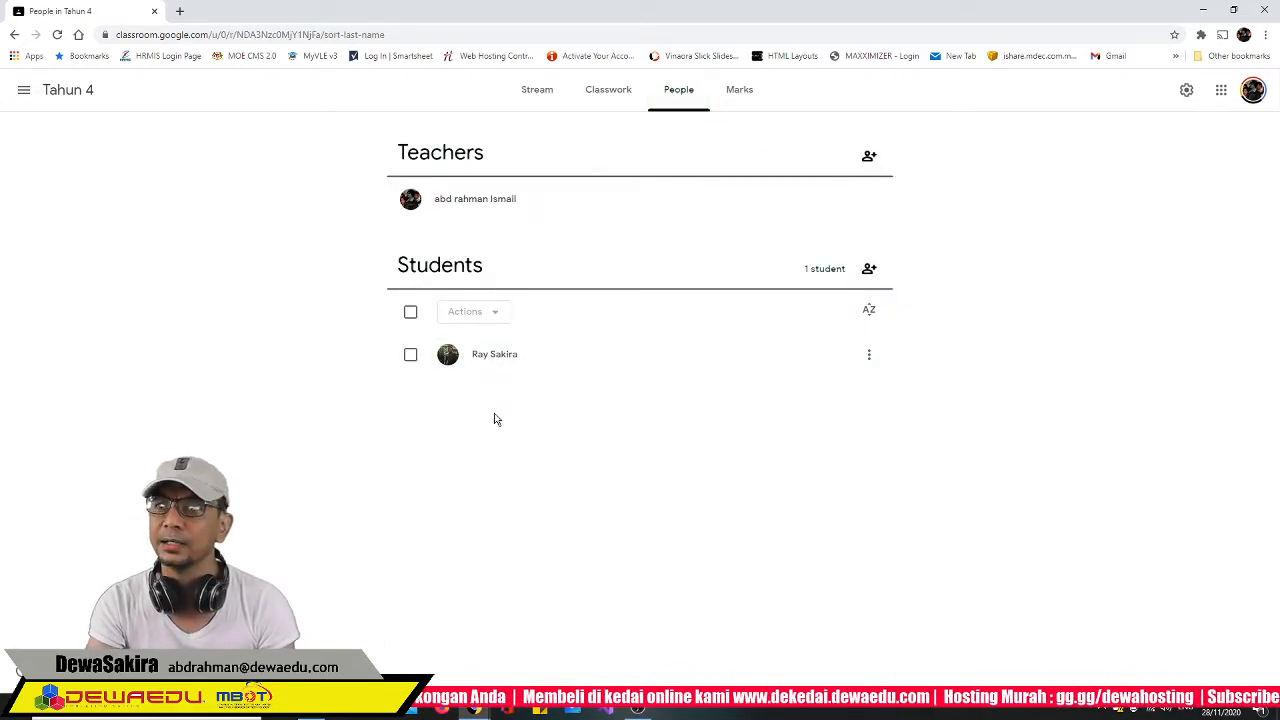
left_click(489, 362)
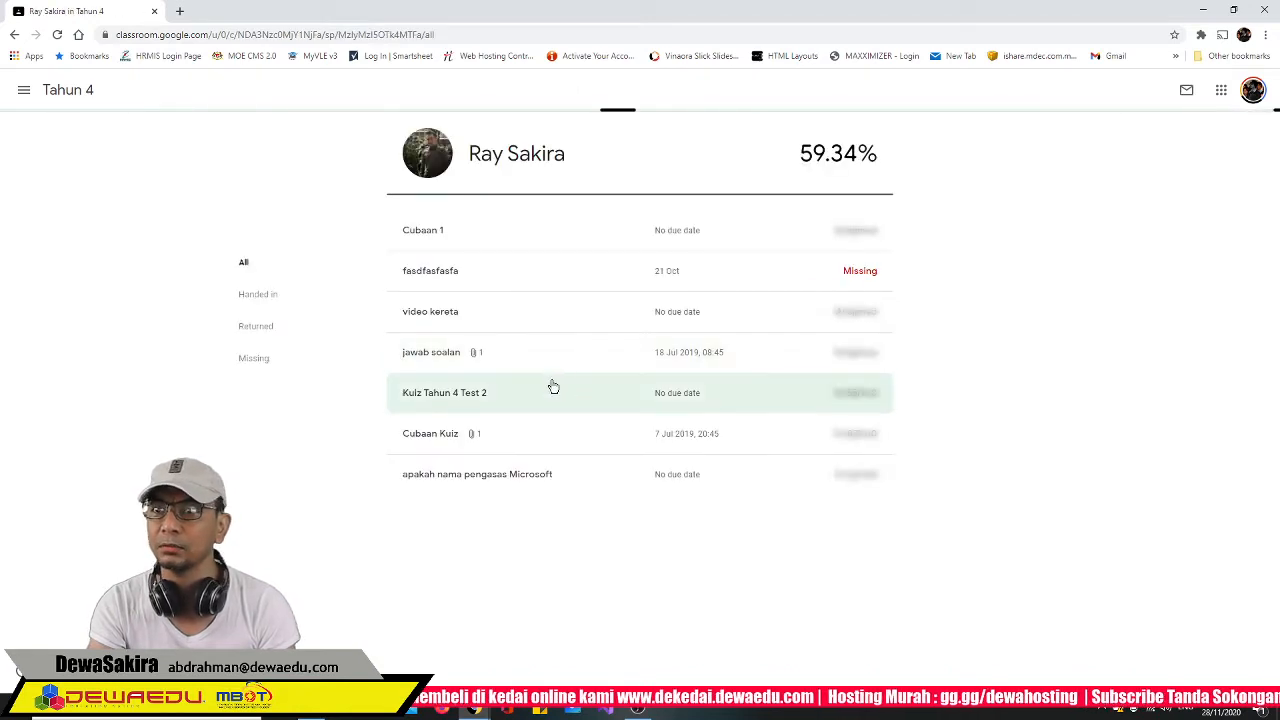
left_click(429, 245)
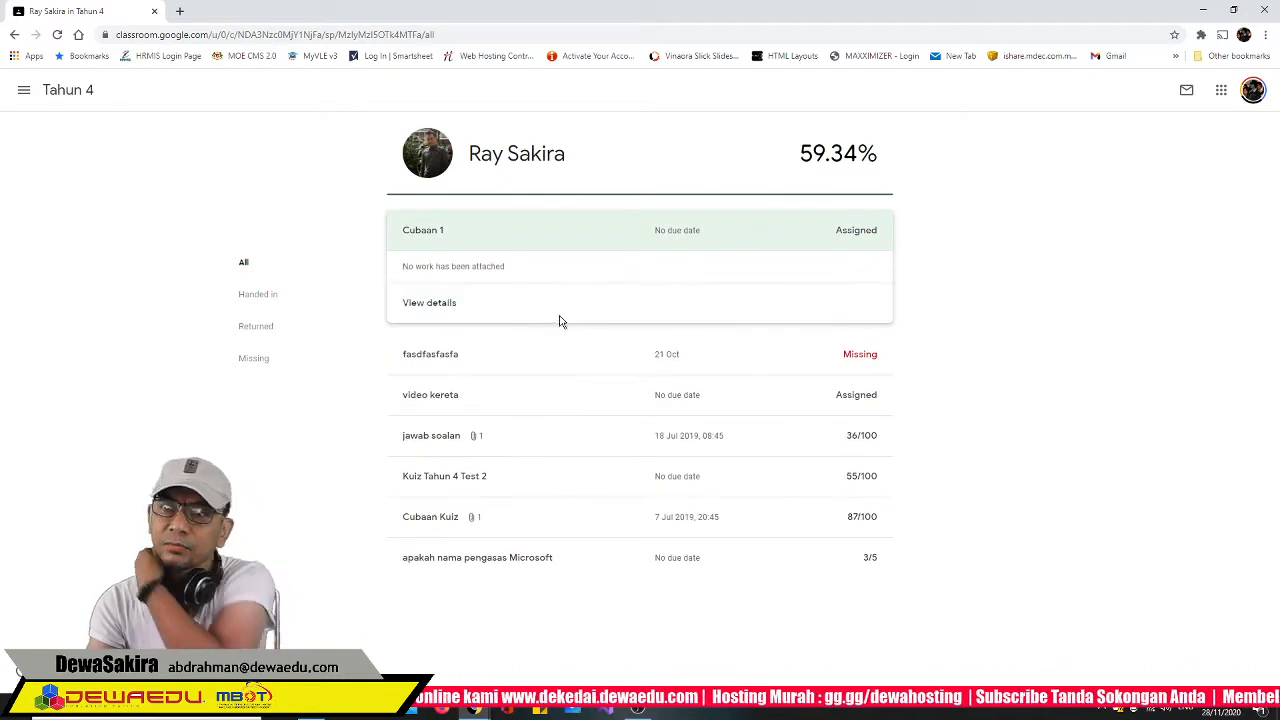
left_click(441, 304)
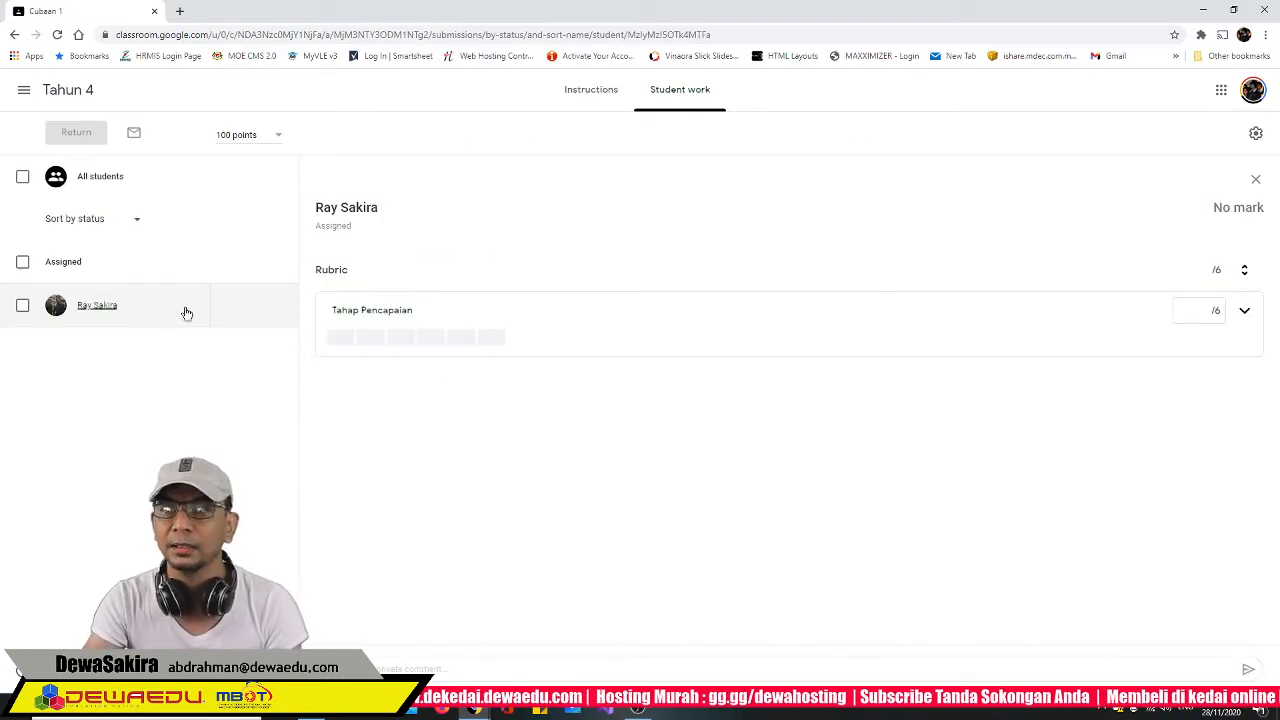
left_click(389, 318)
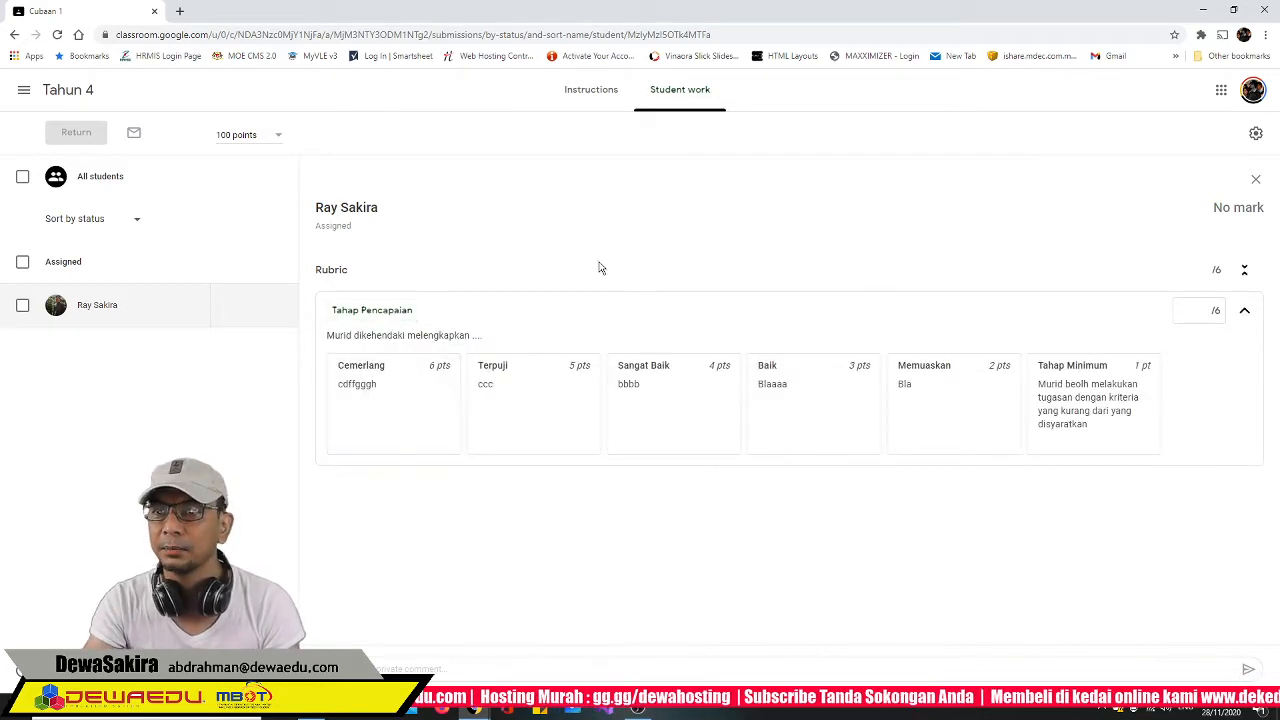
Reopen the Cubaan 1 details from the student's assignment list and compare the criterion's collapsed and expanded views
left_click(15, 35)
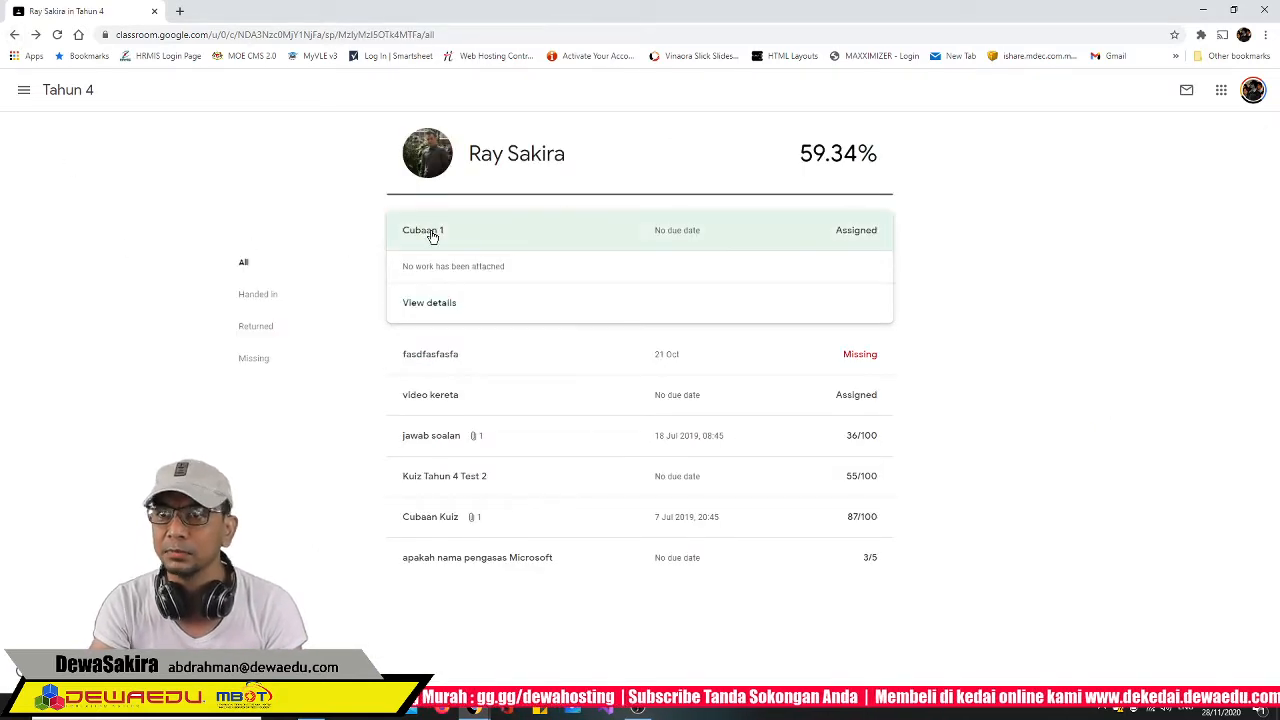
left_click(436, 308)
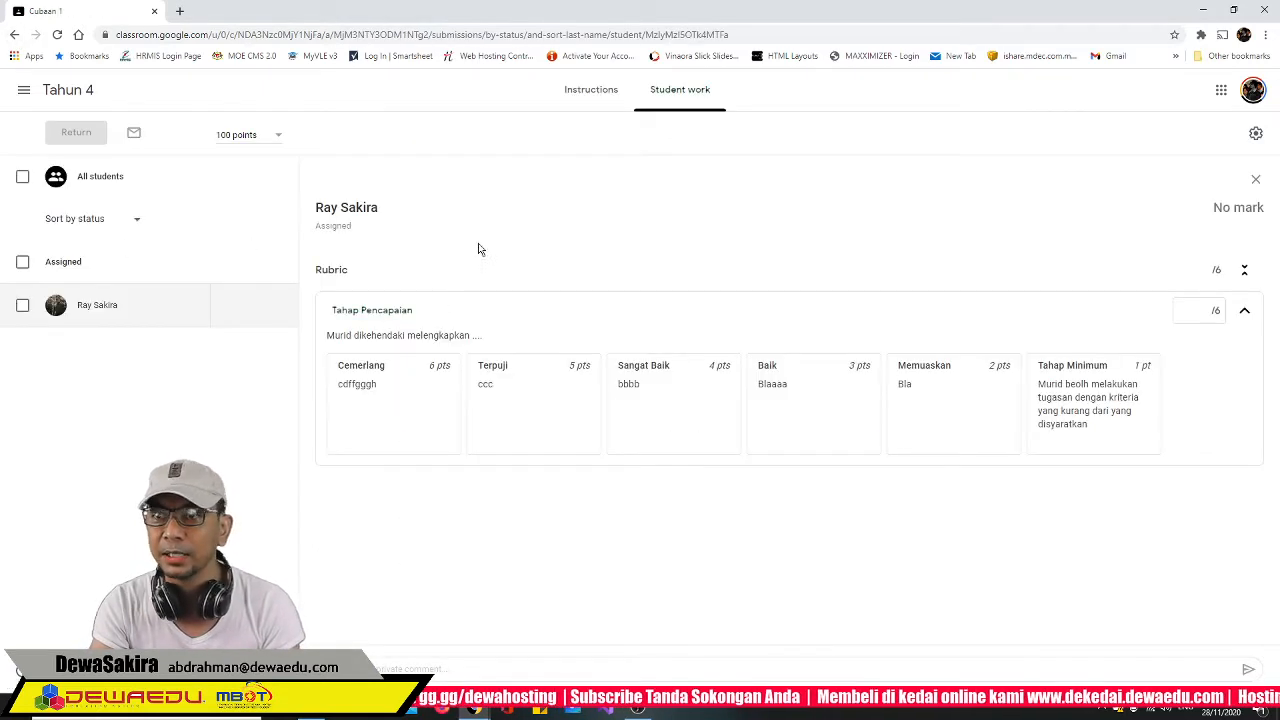
left_click(372, 312)
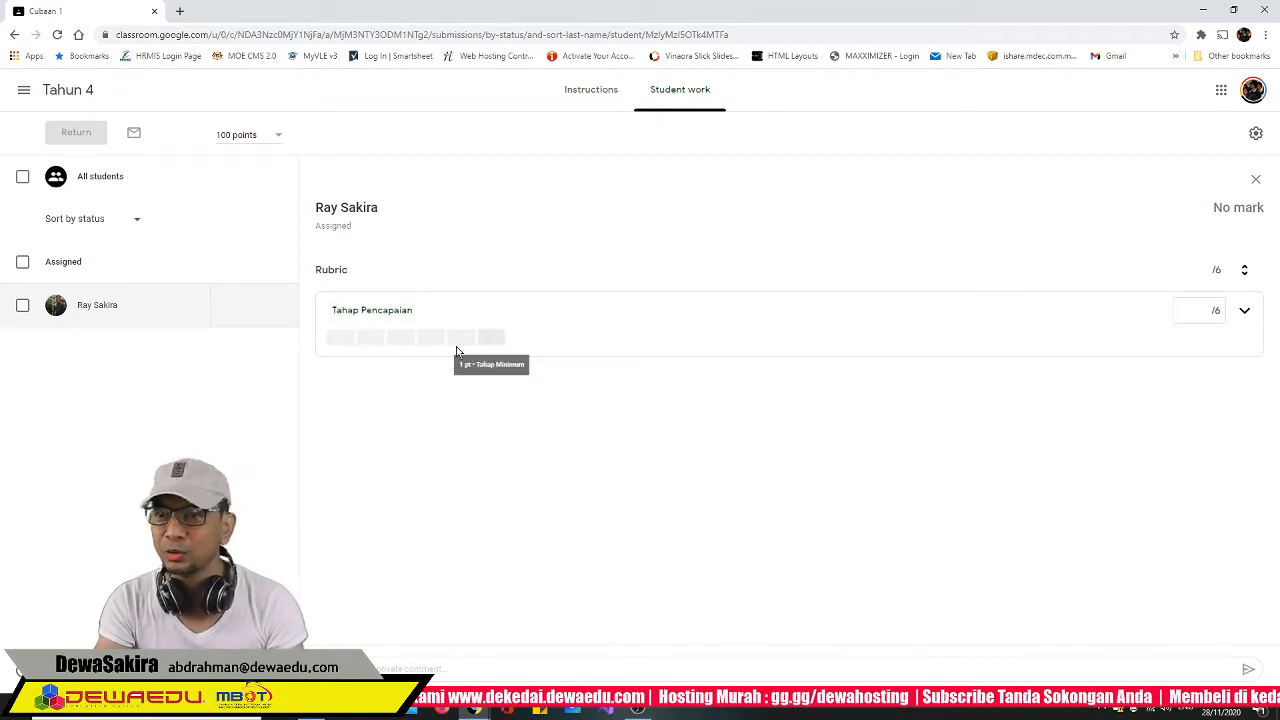
left_click(366, 318)
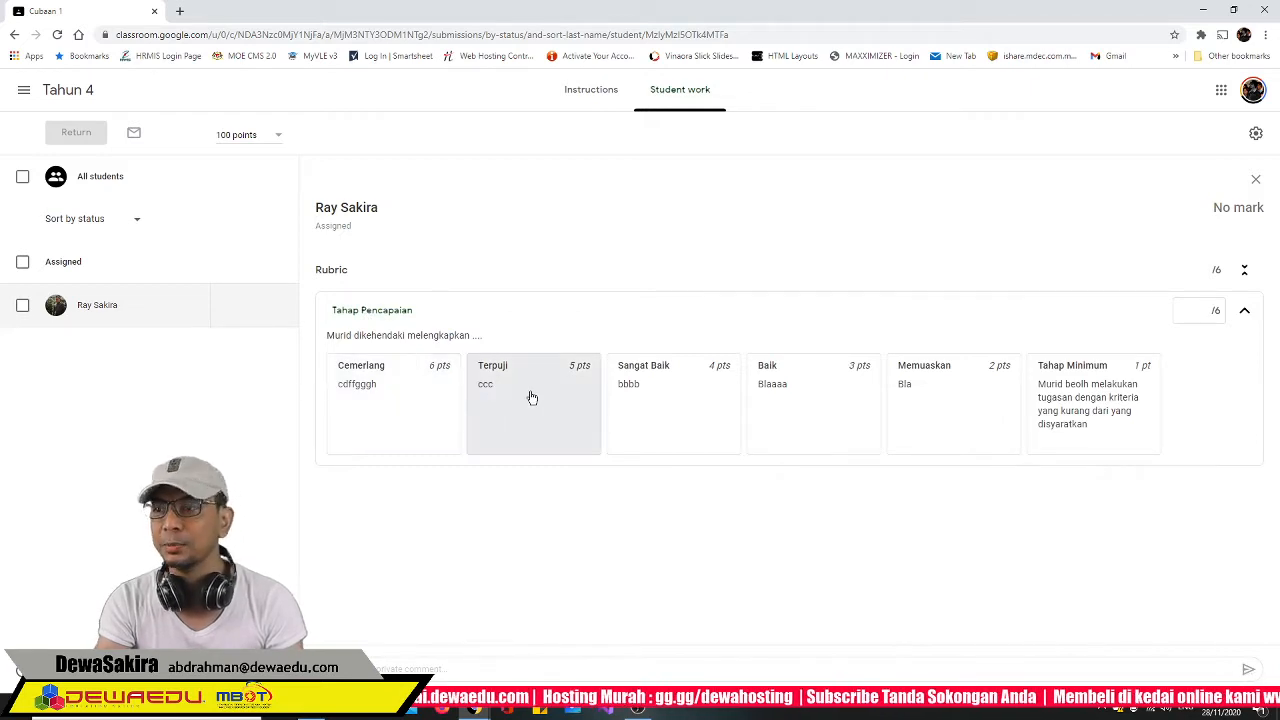
Try the Baik, Terpuji, Cemerlang and Tahap Minimum levels in turn as the student's Tahap Pencapaian rating
left_click(796, 391)
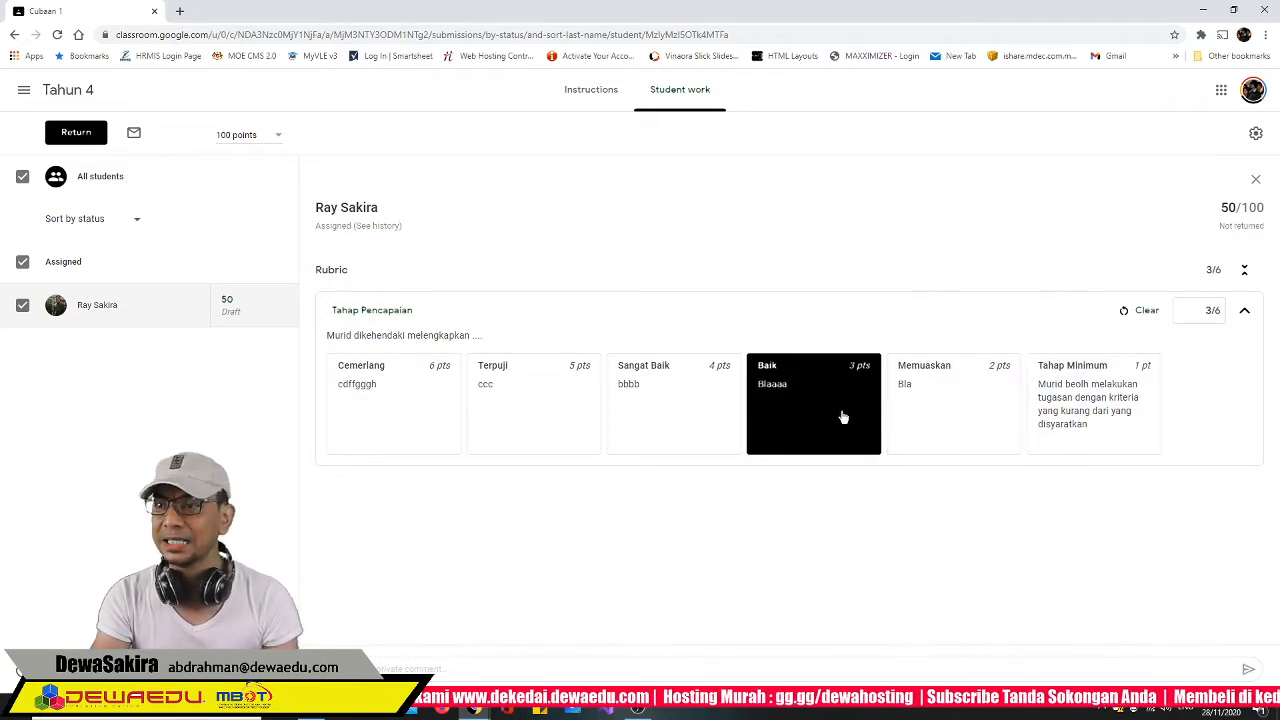
left_click(558, 430)
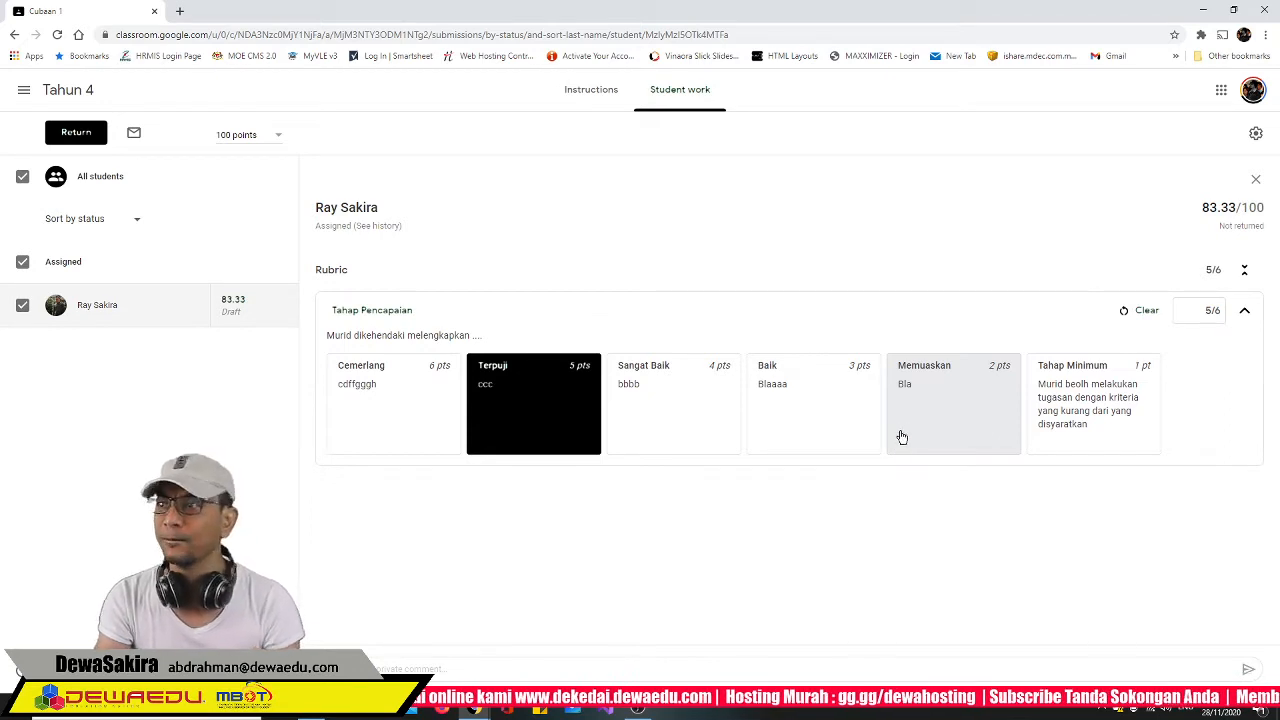
left_click(399, 418)
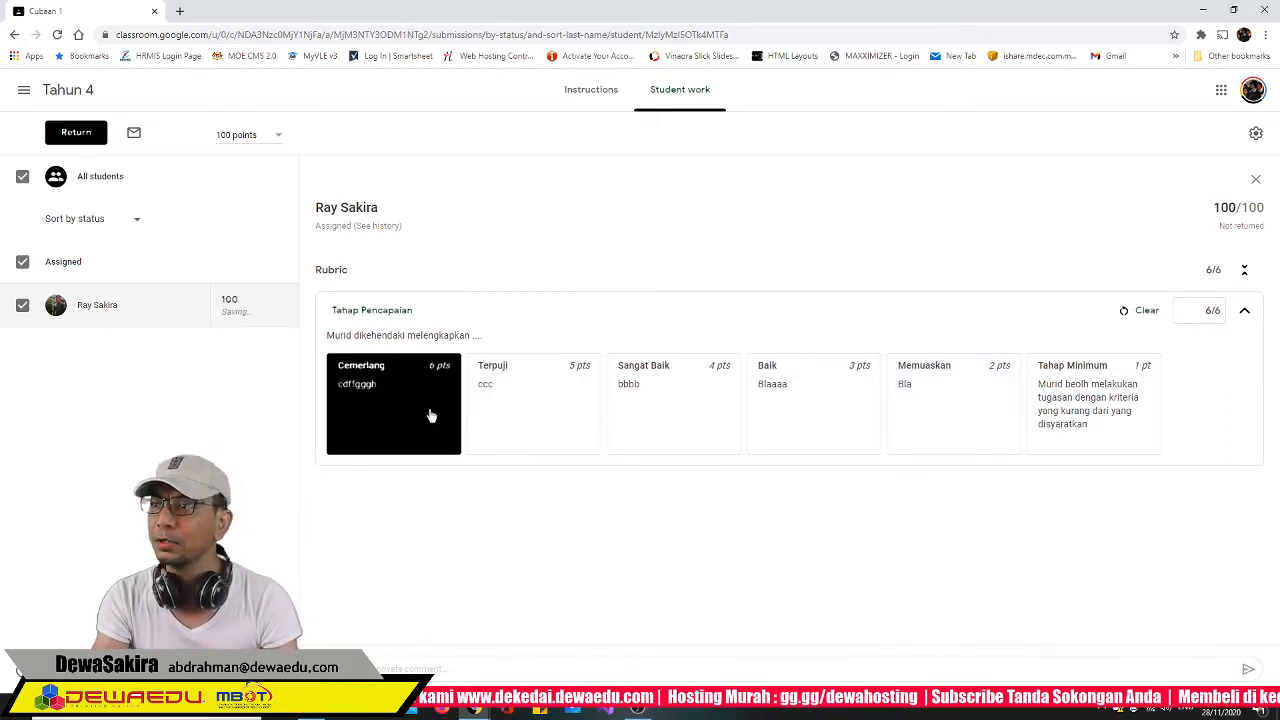
left_click(1060, 402)
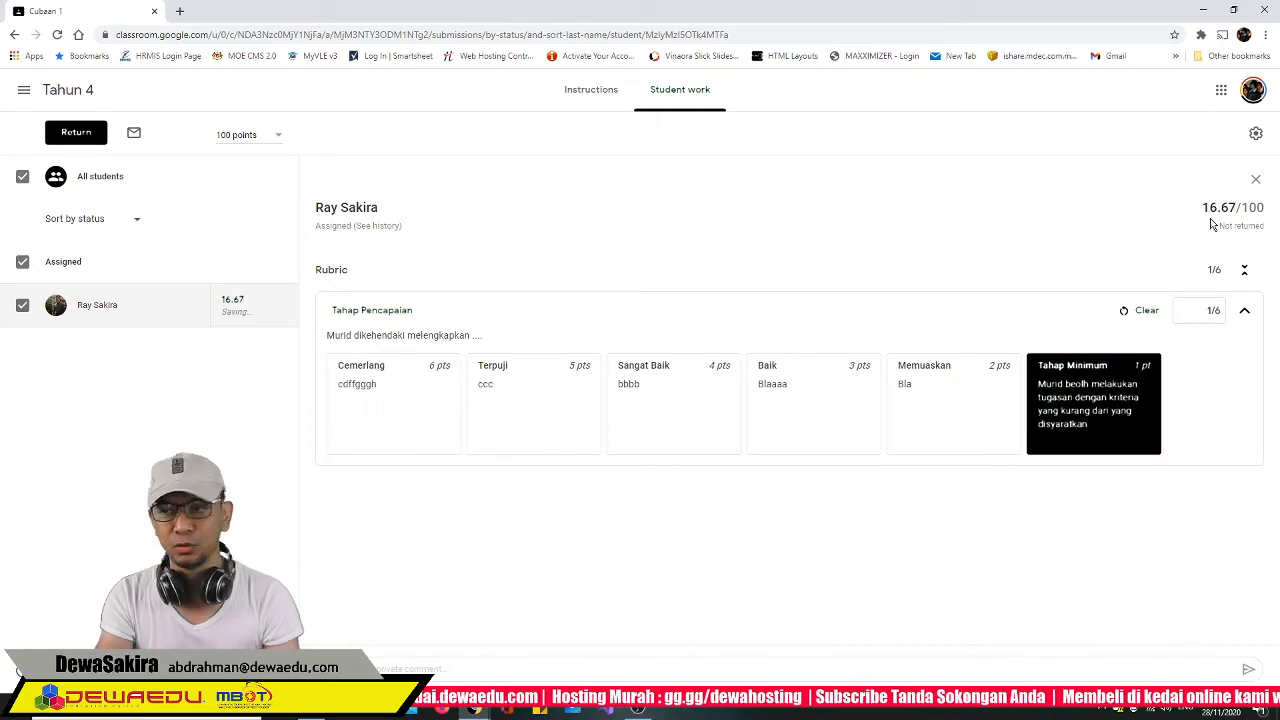
Rate the student's work as Baik and return the unsubmitted assignment with the private comment "sdcasc"
left_click(826, 431)
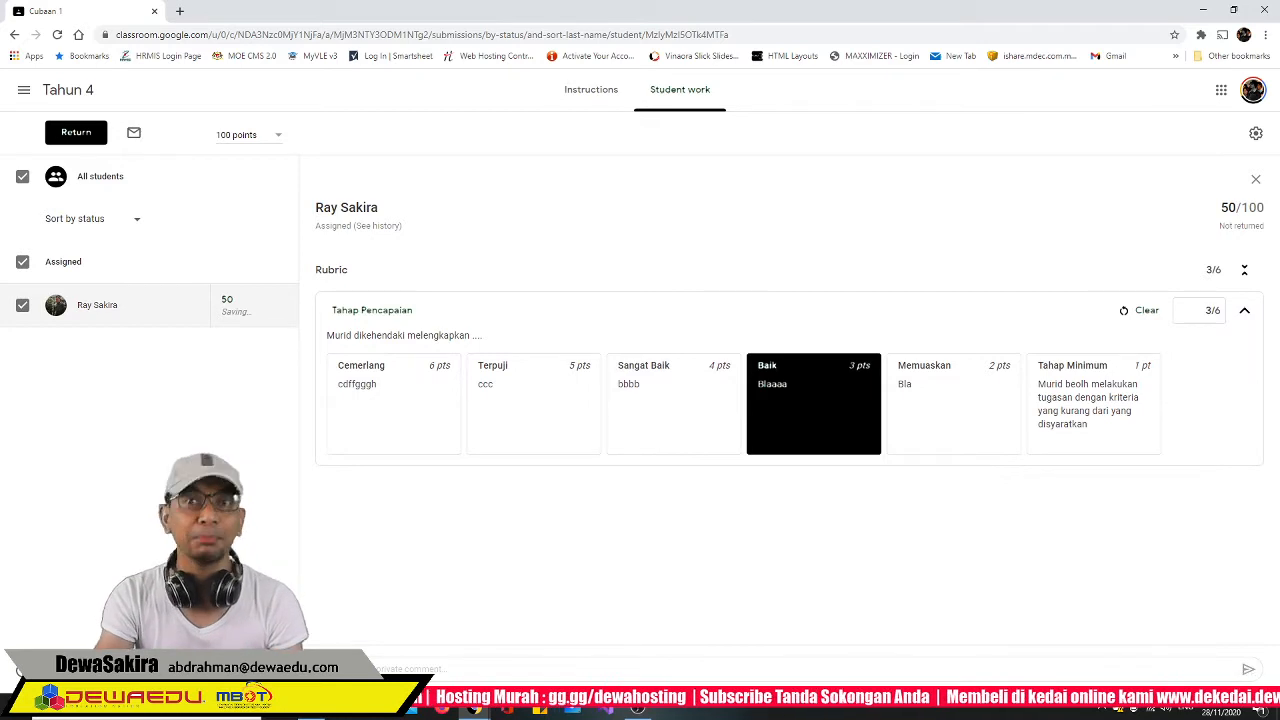
left_click(70, 133)
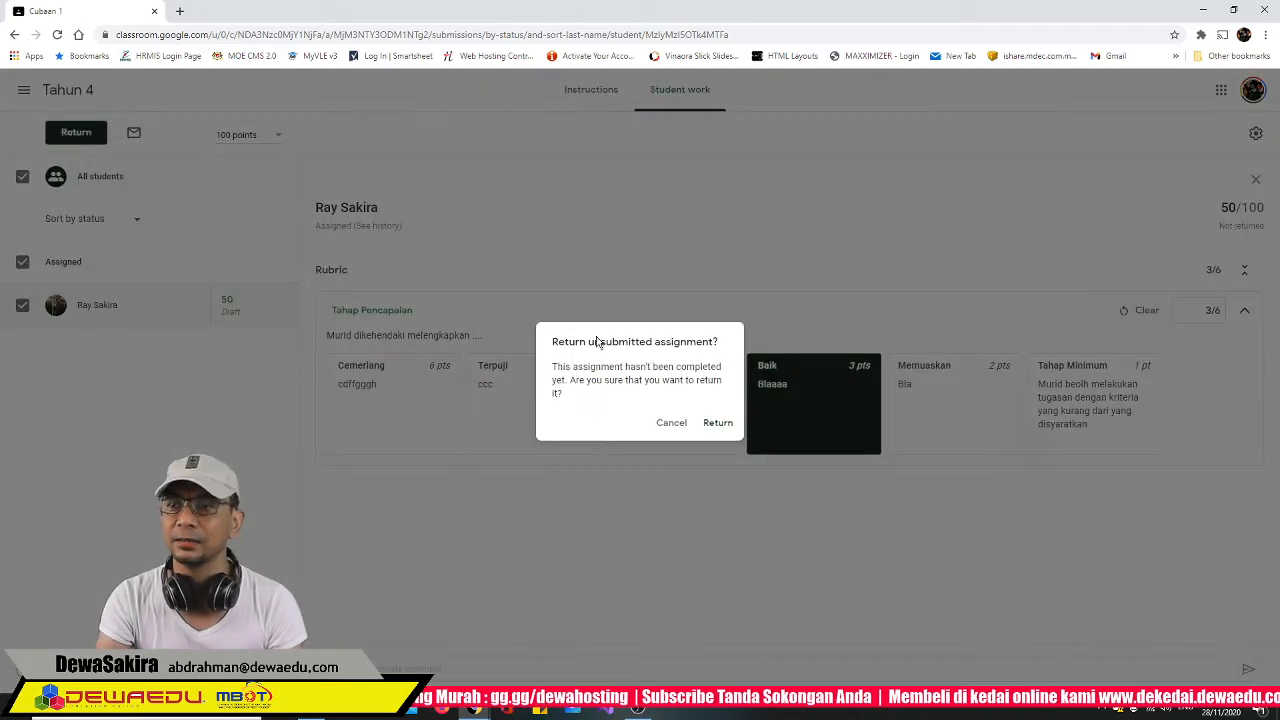
left_click(718, 423)
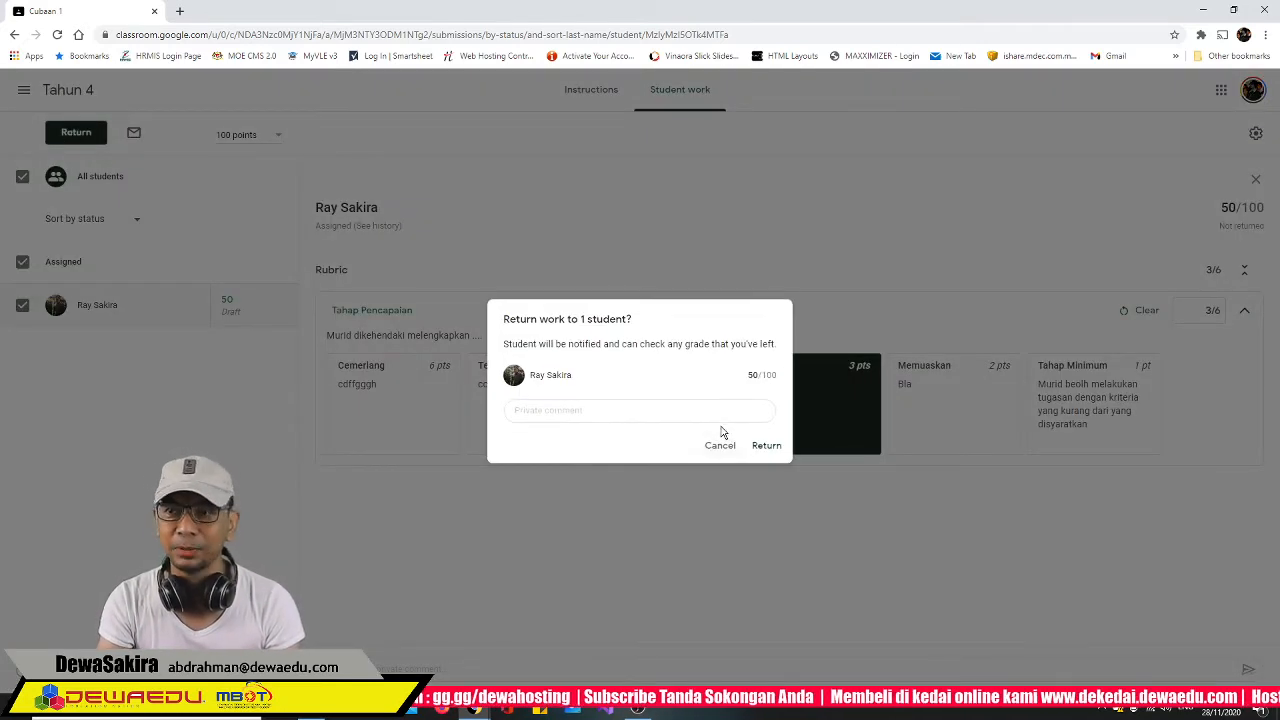
left_click(665, 418)
type("sdcasc")
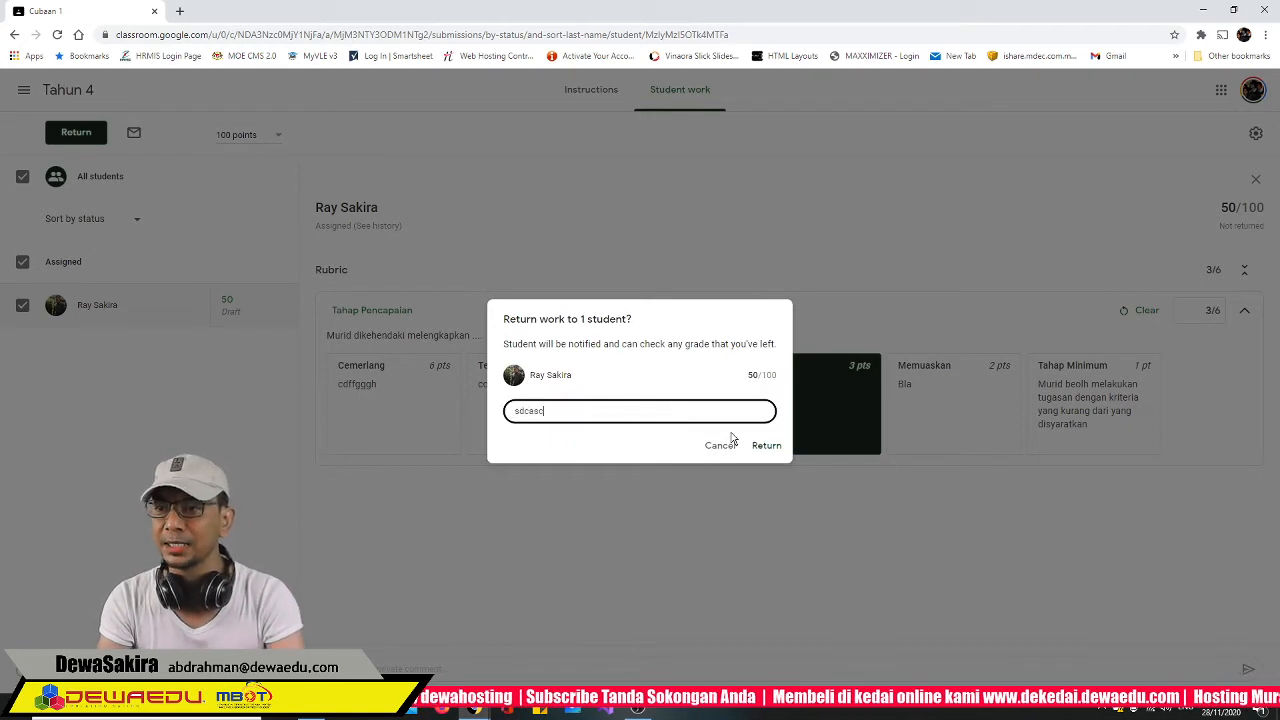
left_click(760, 446)
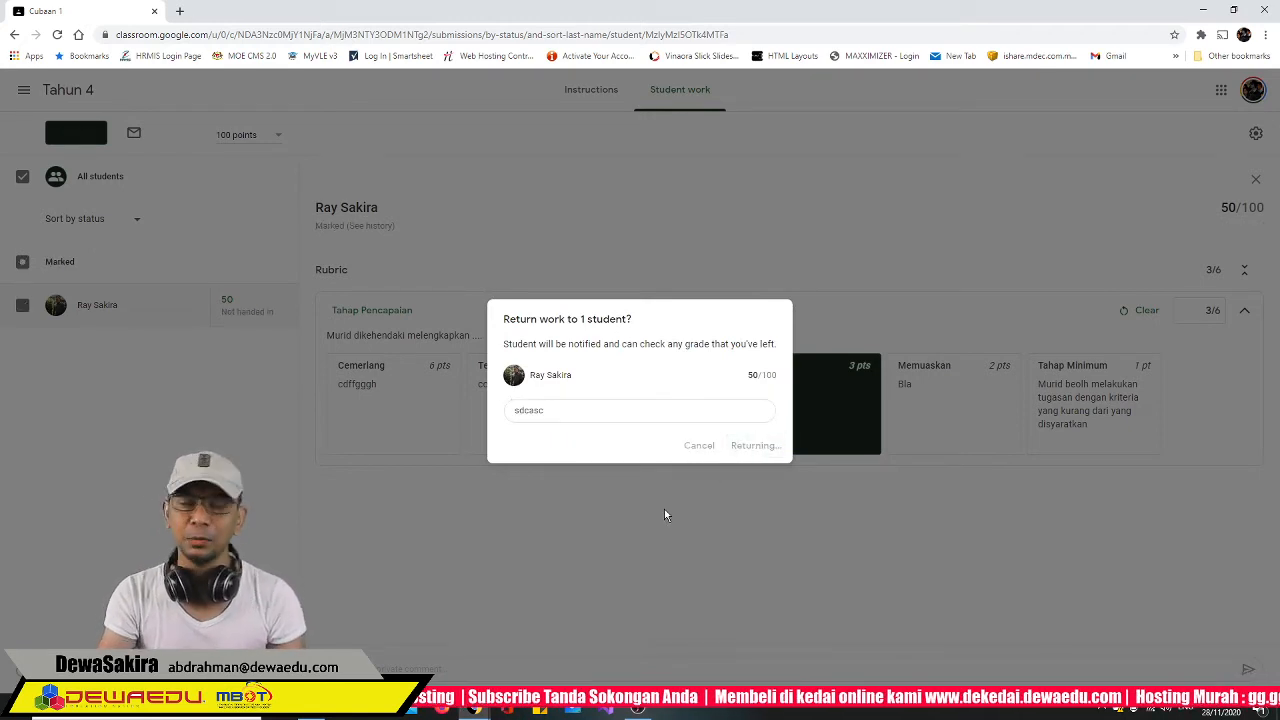